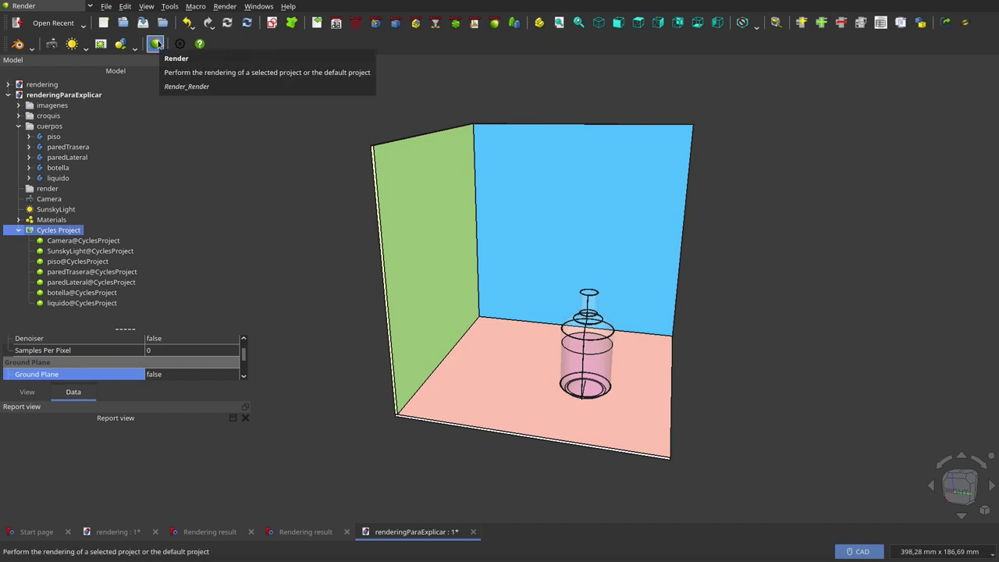
# Step: Render the bottle-in-the-corner scene with Cycles, then zoom the result image in twice
pyautogui.click(157, 44)
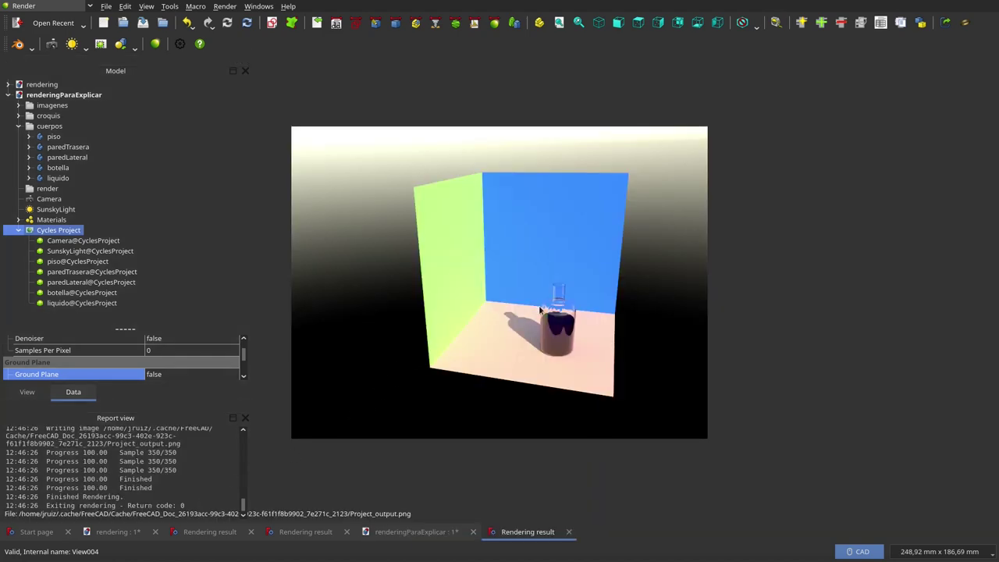
pyautogui.rightClick(583, 145)
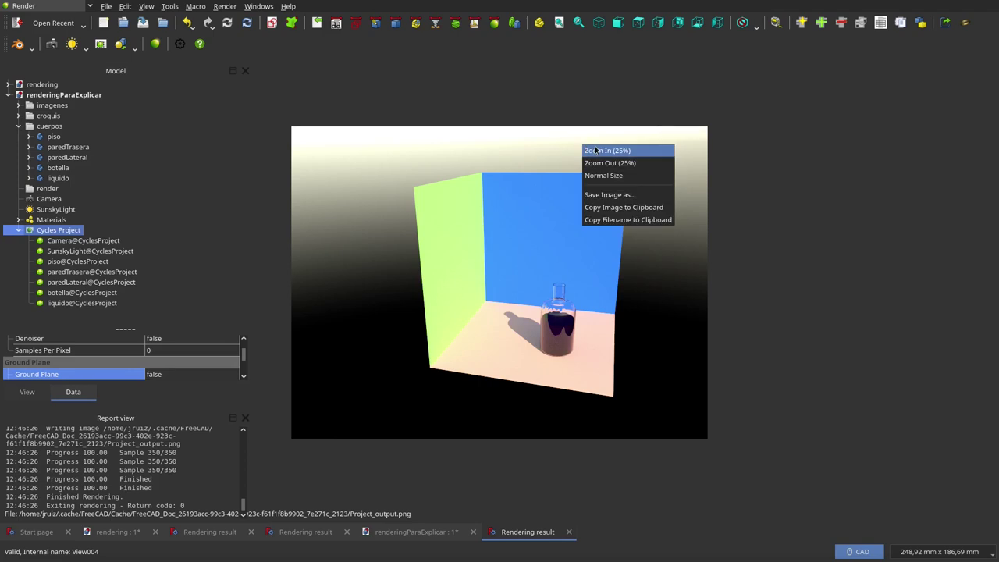
pyautogui.click(595, 150)
pyautogui.rightClick(595, 146)
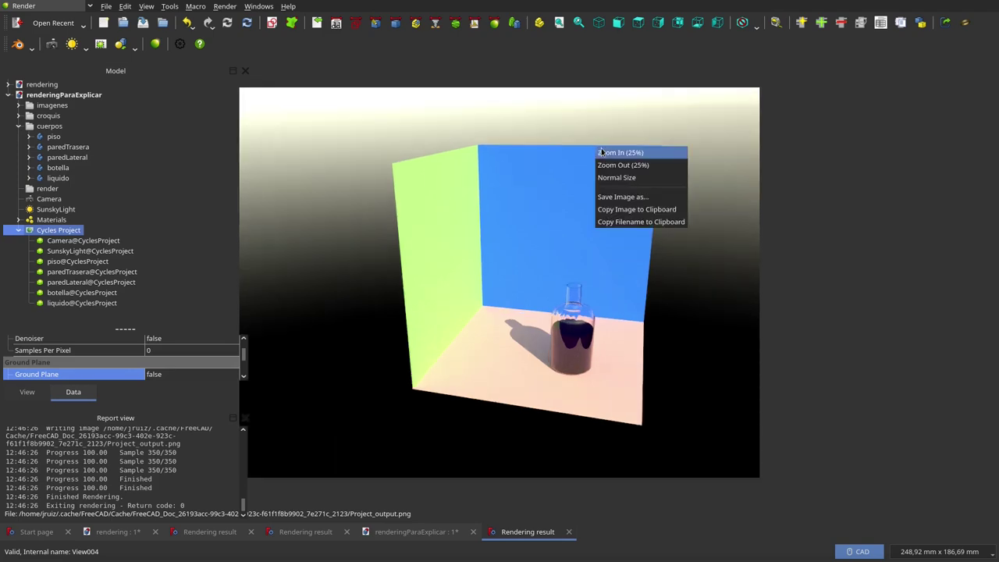
pyautogui.click(601, 152)
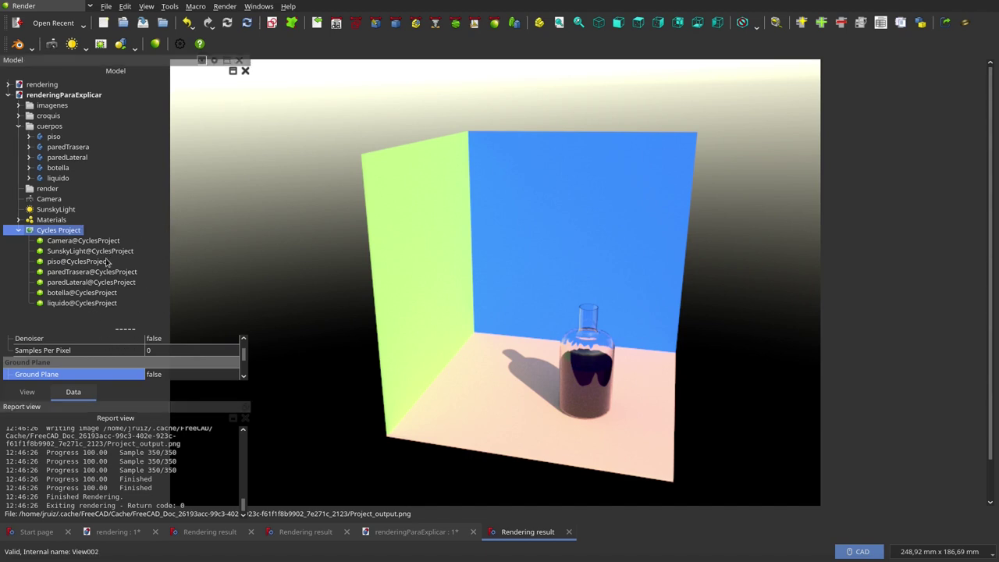
# Step: Set Ground Plane to true in the Cycles Project properties and re-render the scene
pyautogui.moveTo(125, 328); pyautogui.dragTo(127, 241)
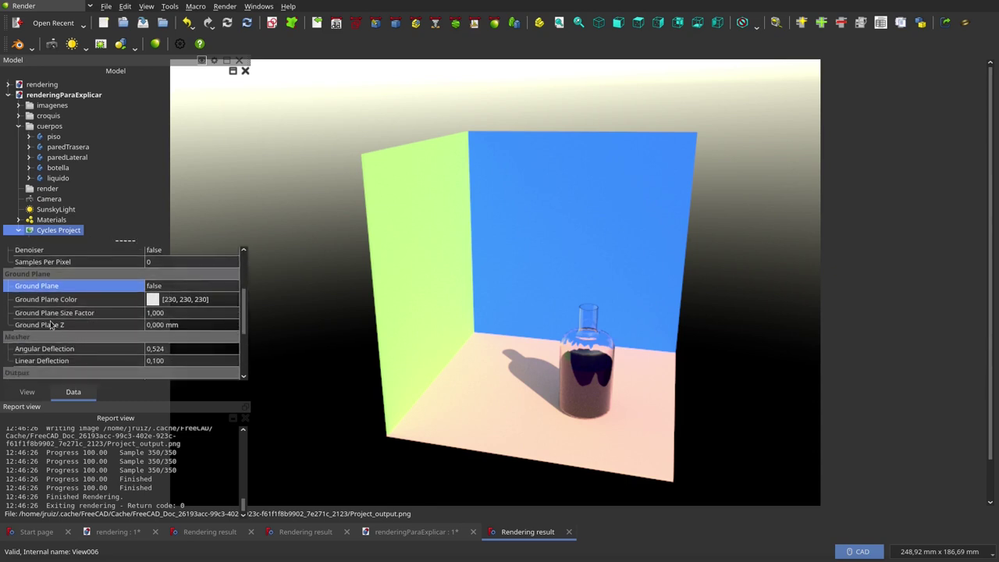
pyautogui.click(160, 288)
pyautogui.click(160, 289)
pyautogui.click(161, 289)
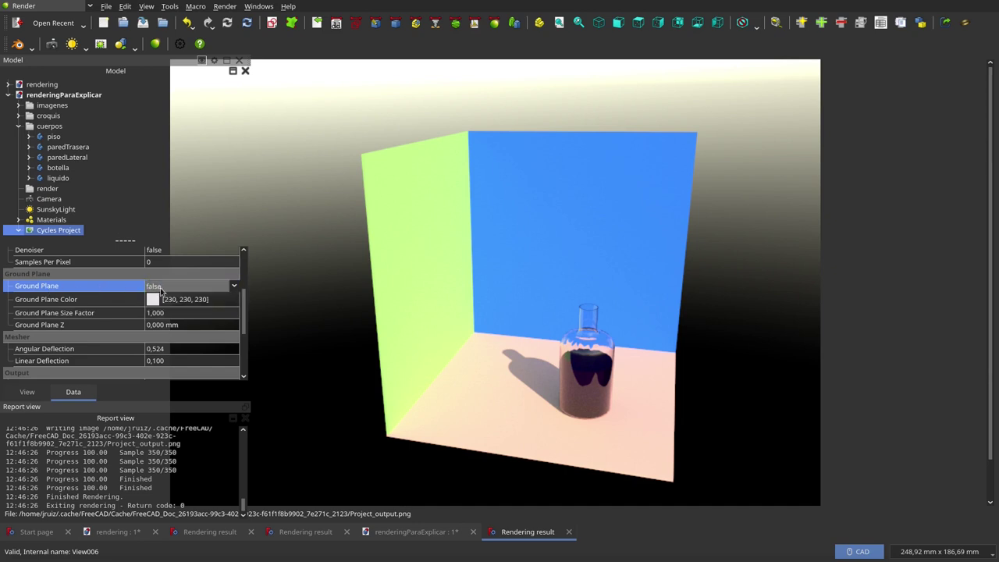
pyautogui.click(218, 286)
pyautogui.click(212, 301)
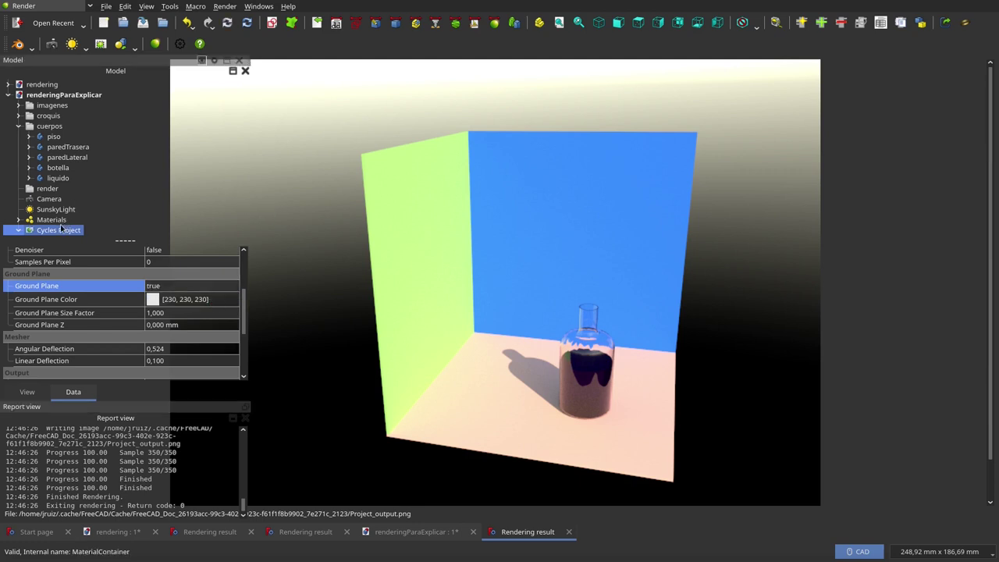
pyautogui.click(159, 44)
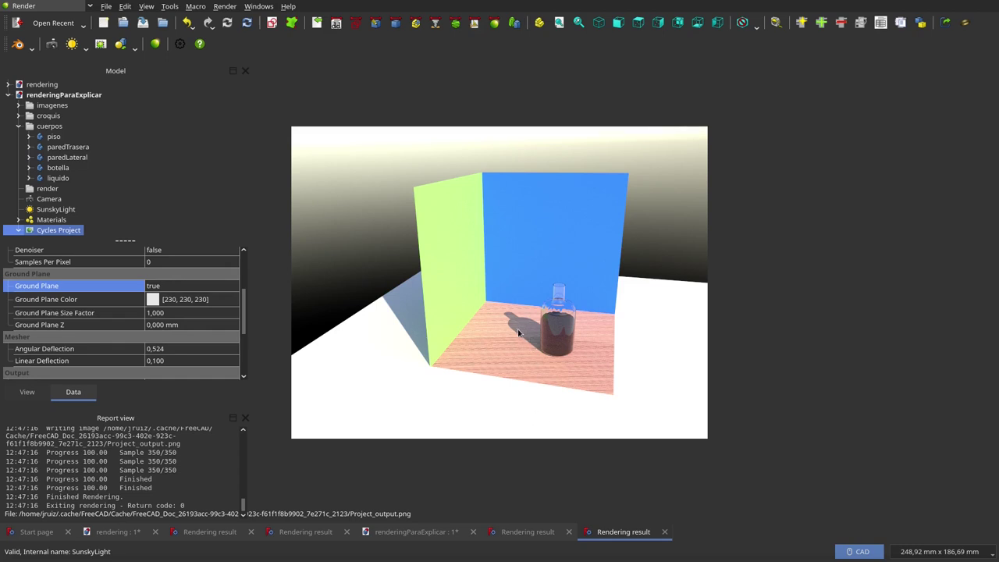
# Step: Compare the previous render with the ground-plane render, then select SunskyLight
pyautogui.click(527, 532)
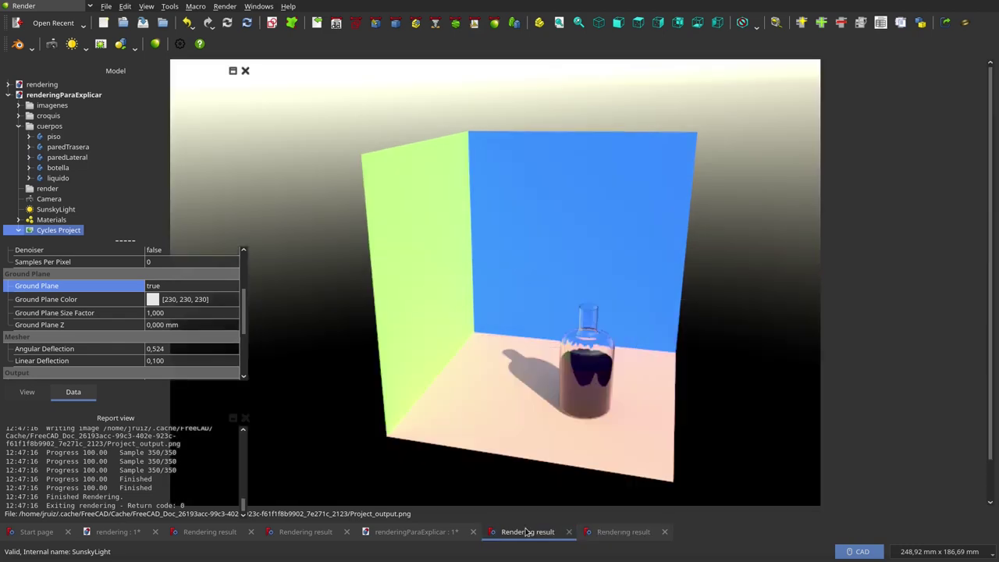
pyautogui.click(617, 528)
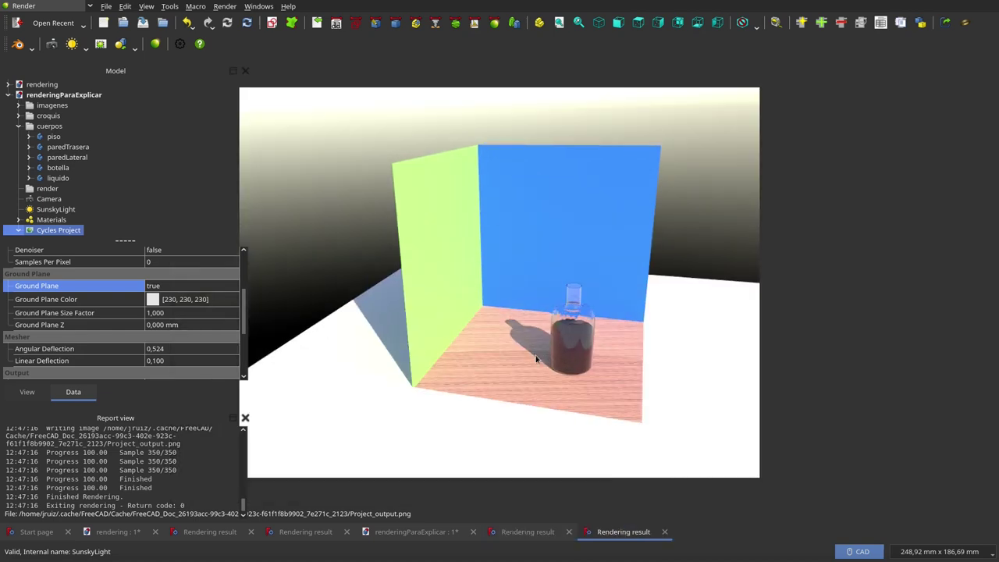
pyautogui.moveTo(52, 220)
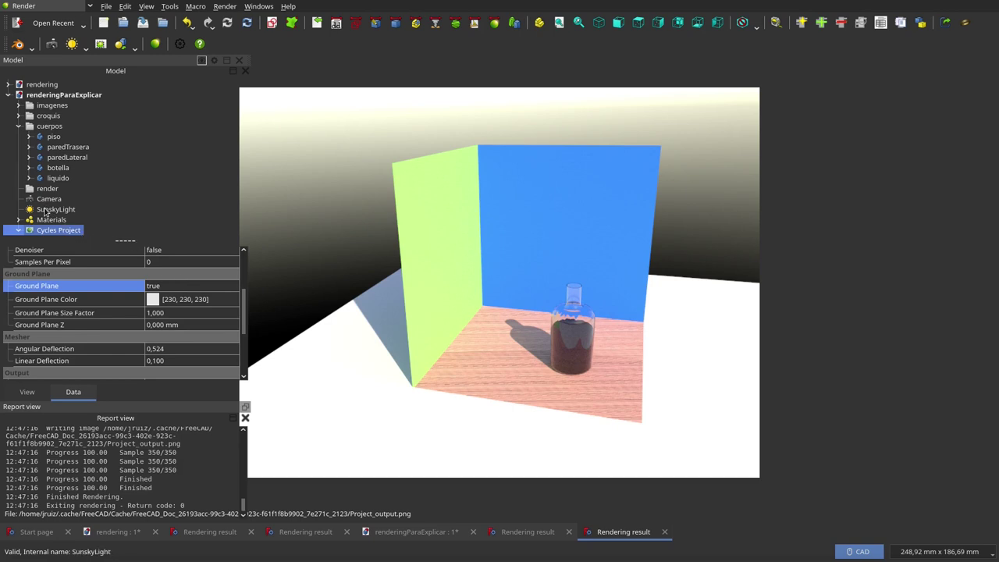
pyautogui.click(46, 212)
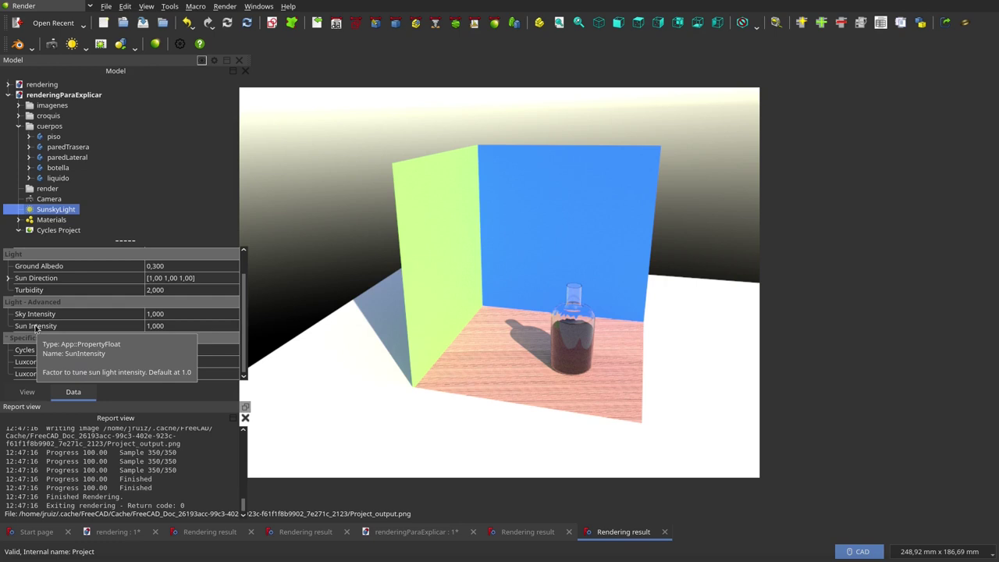
# Step: Set the SunskyLight's Sky Intensity and Sun Intensity both to 0,5
pyautogui.click(159, 314)
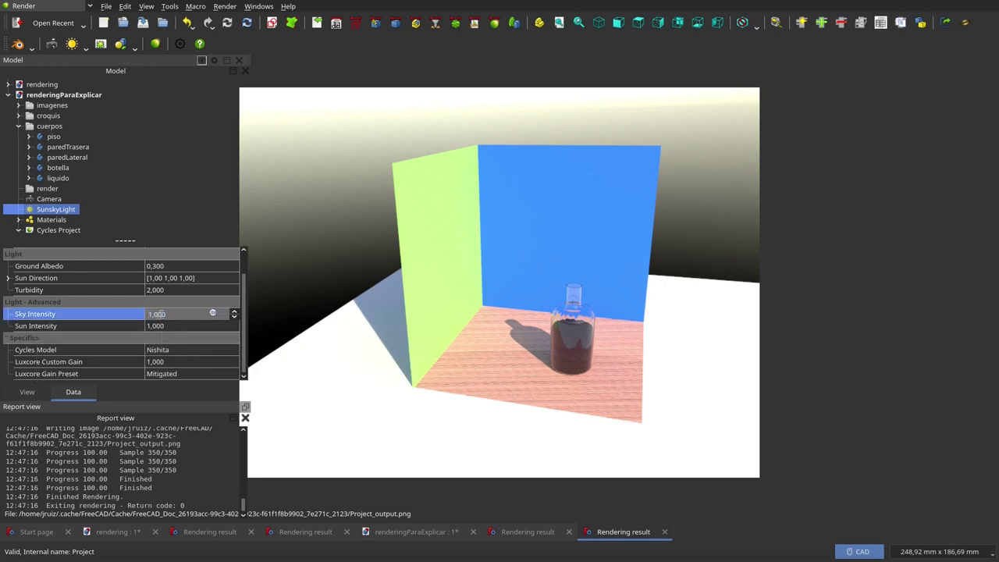
pyautogui.write('1,5')
pyautogui.press('Return')
pyautogui.press('BackSpace')
pyautogui.write('00')
pyautogui.click(153, 327)
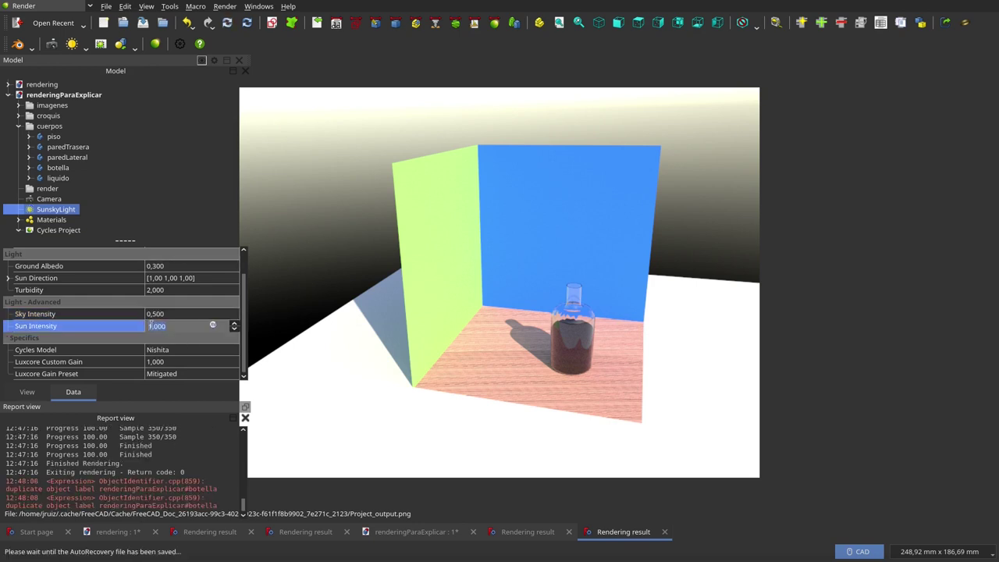
pyautogui.press('BackSpace')
pyautogui.write('5')
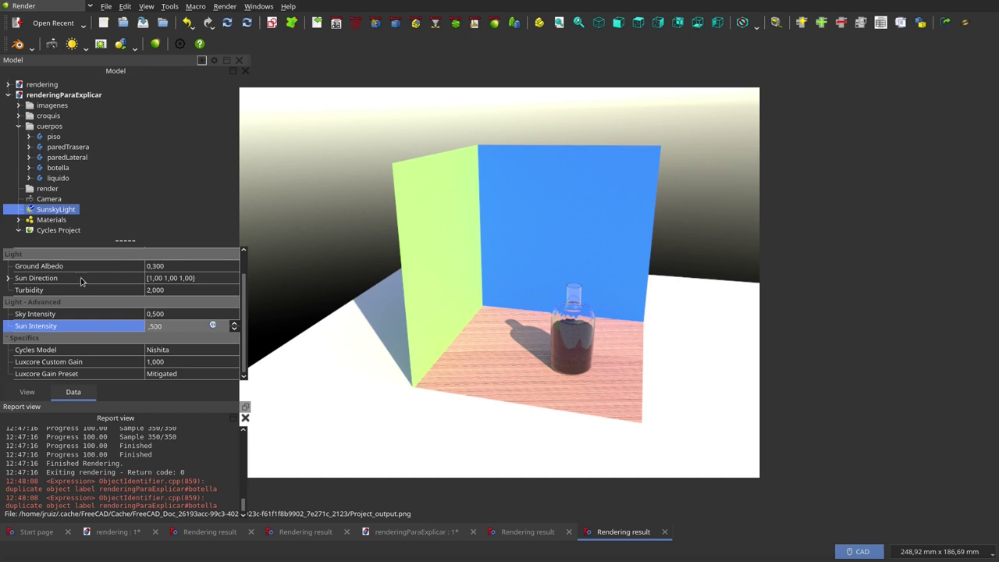
pyautogui.click(55, 232)
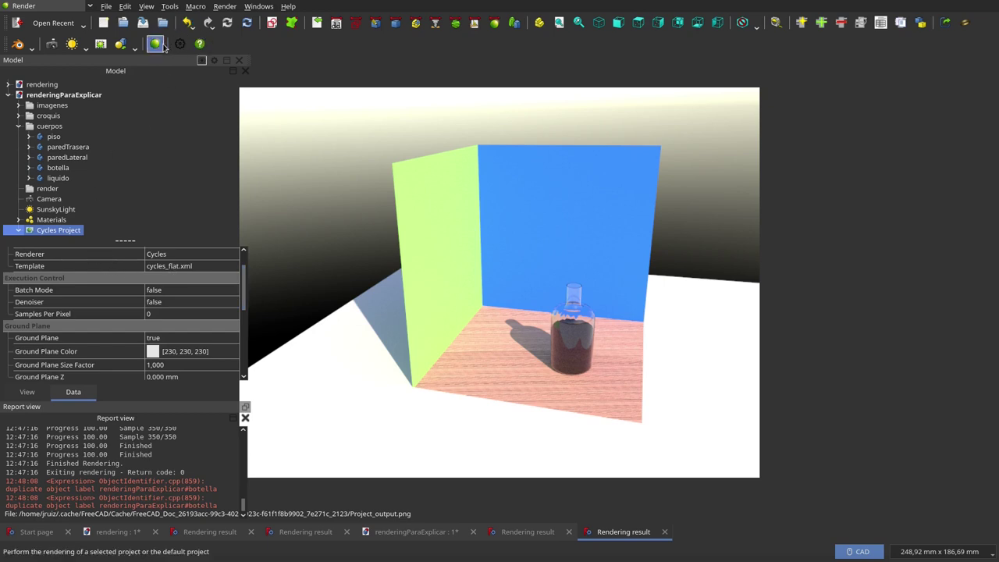
# Step: Re-render with the 0,5 intensities and compare the dimmer result against earlier renders
pyautogui.click(155, 48)
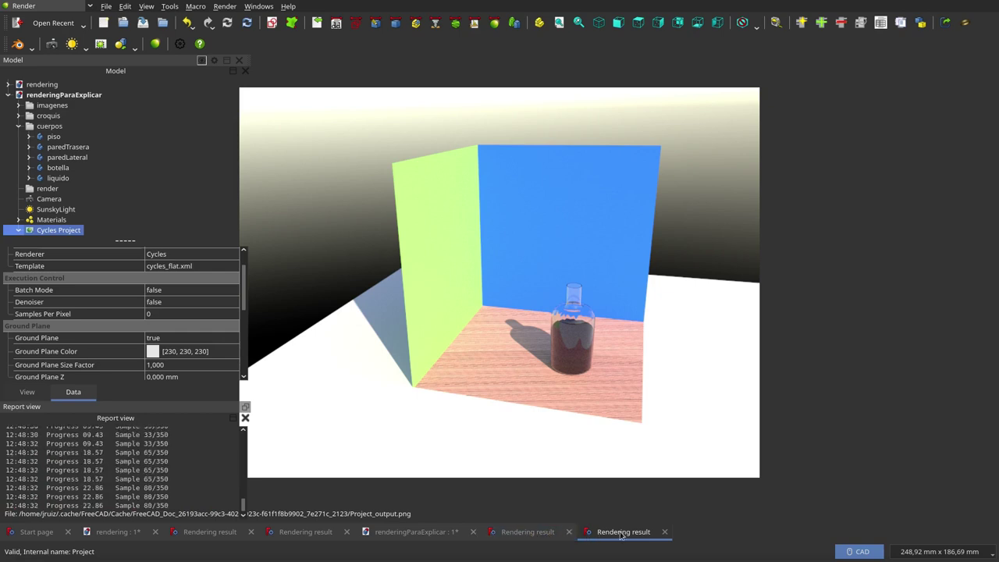
pyautogui.click(551, 537)
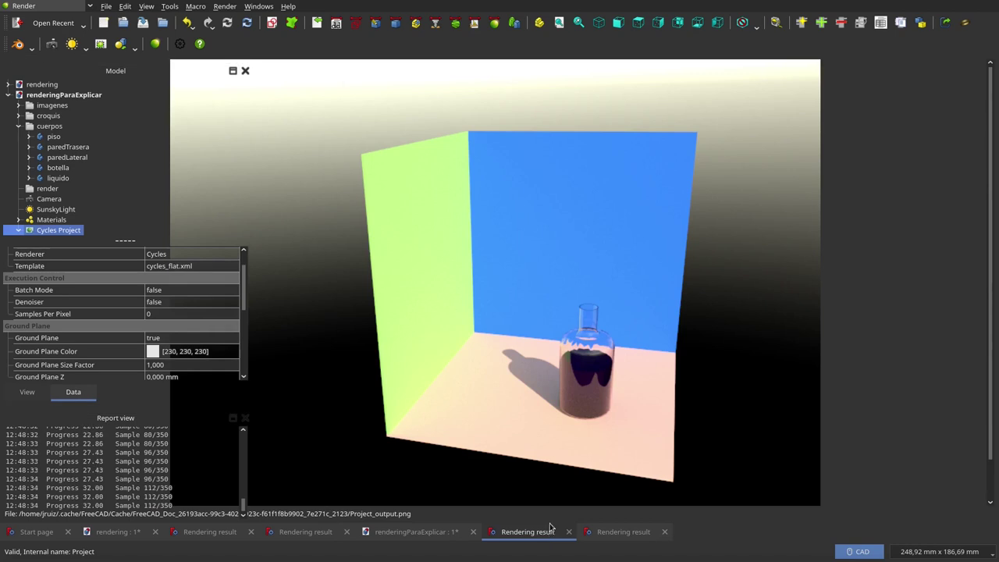
pyautogui.click(617, 531)
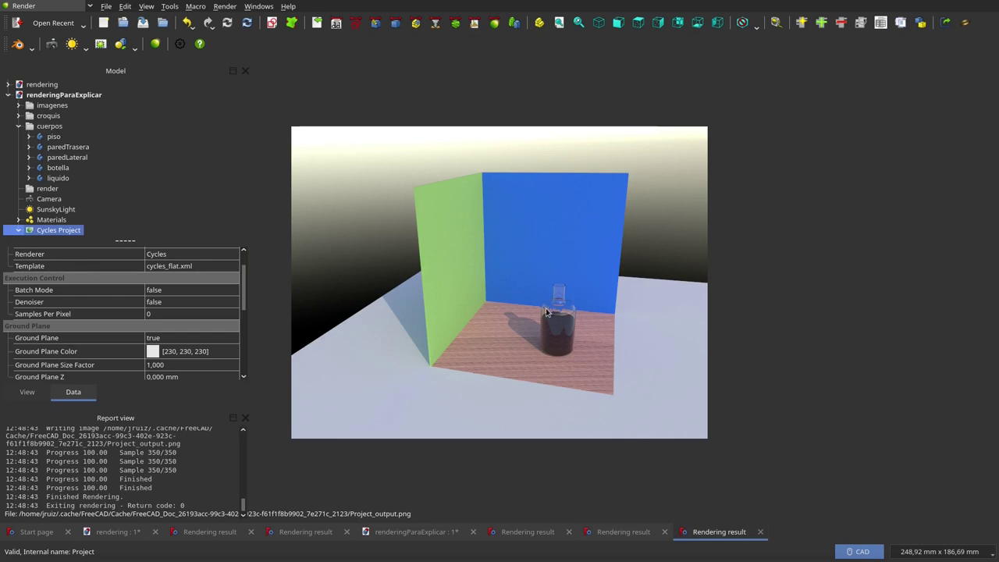
pyautogui.click(632, 532)
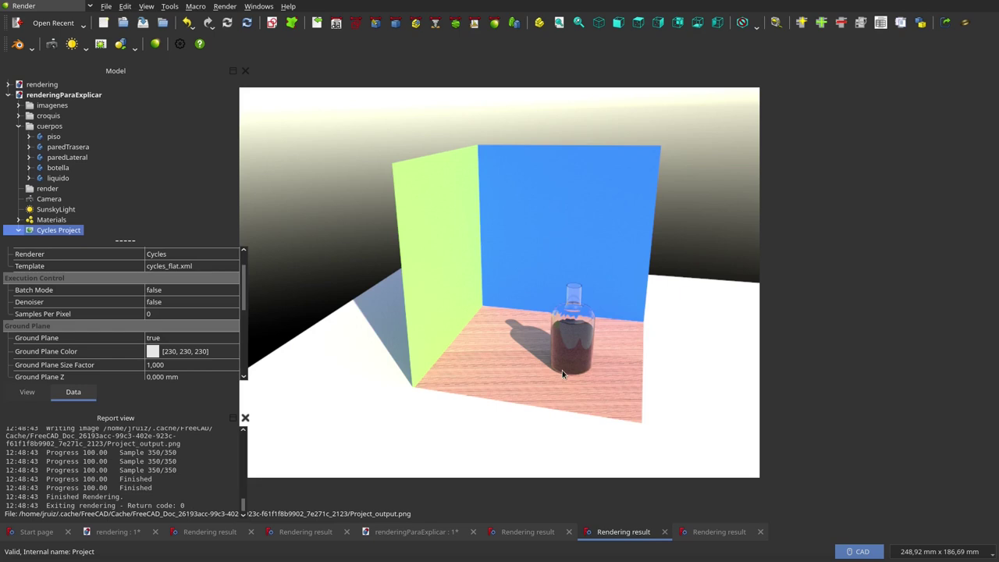
pyautogui.click(719, 531)
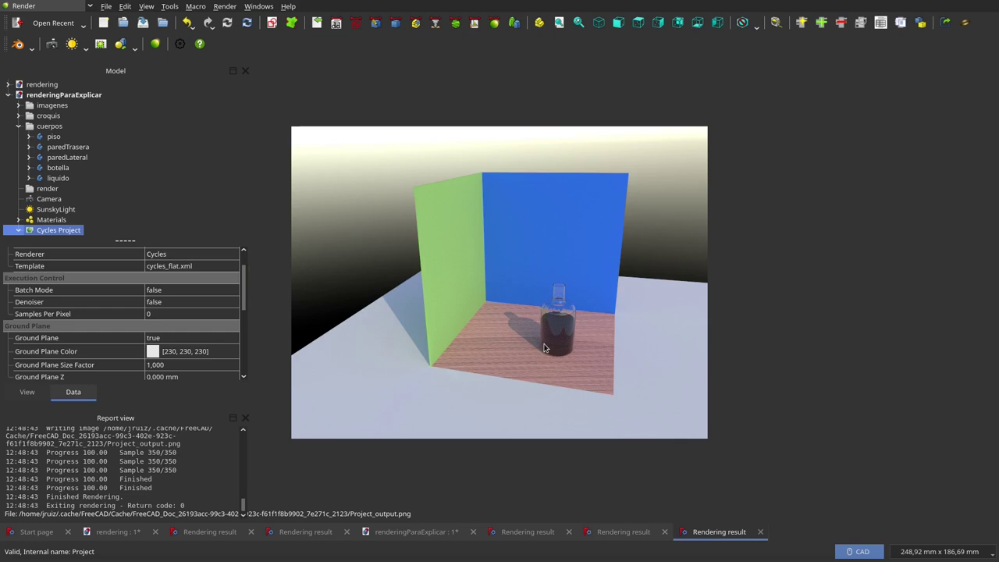
# Step: Change the SunskyLight's Sun Intensity to 0,100 and render the scene again
pyautogui.click(55, 210)
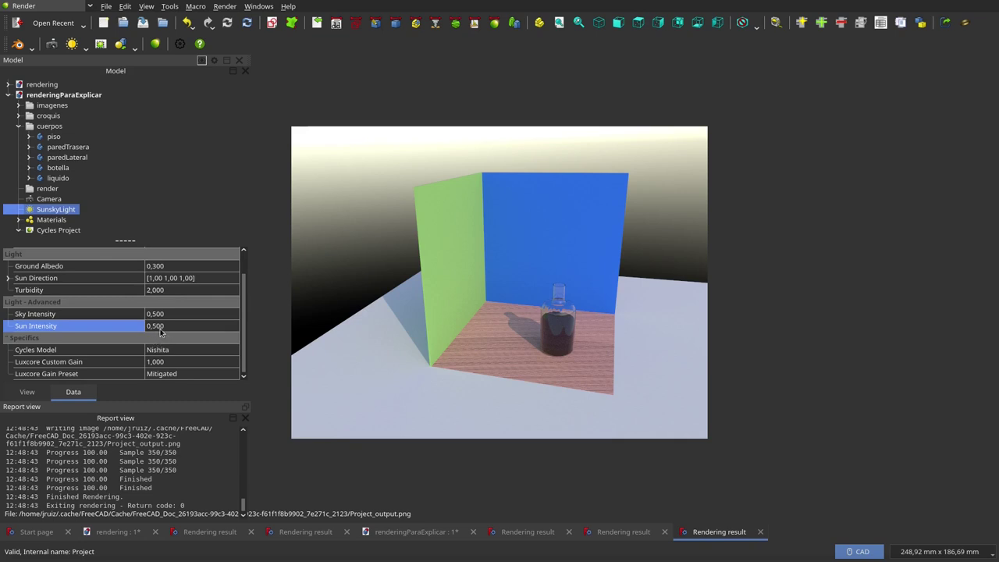
pyautogui.moveTo(159, 328)
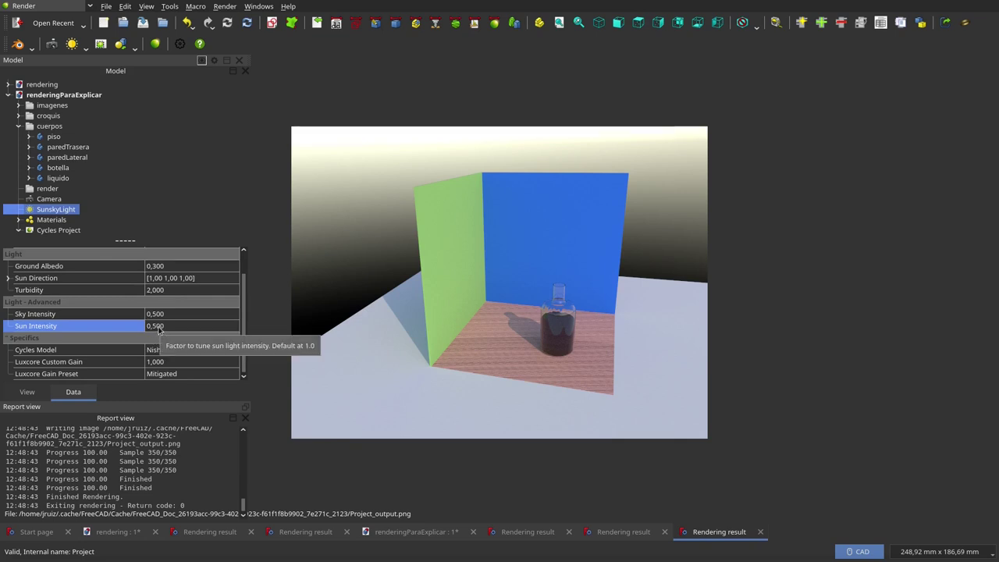
pyautogui.click(154, 326)
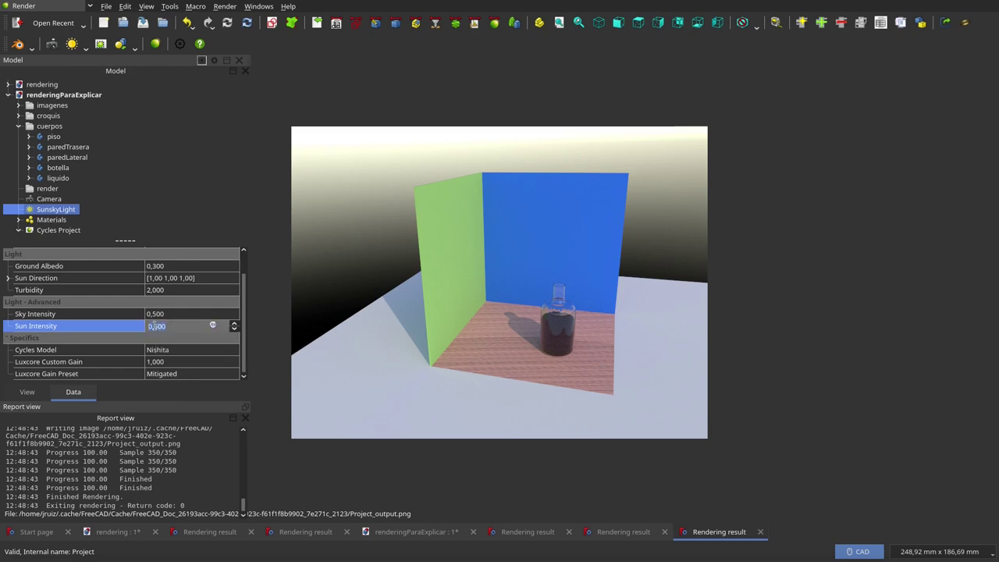
pyautogui.scroll(2, 156, 327)
pyautogui.write('0,3')
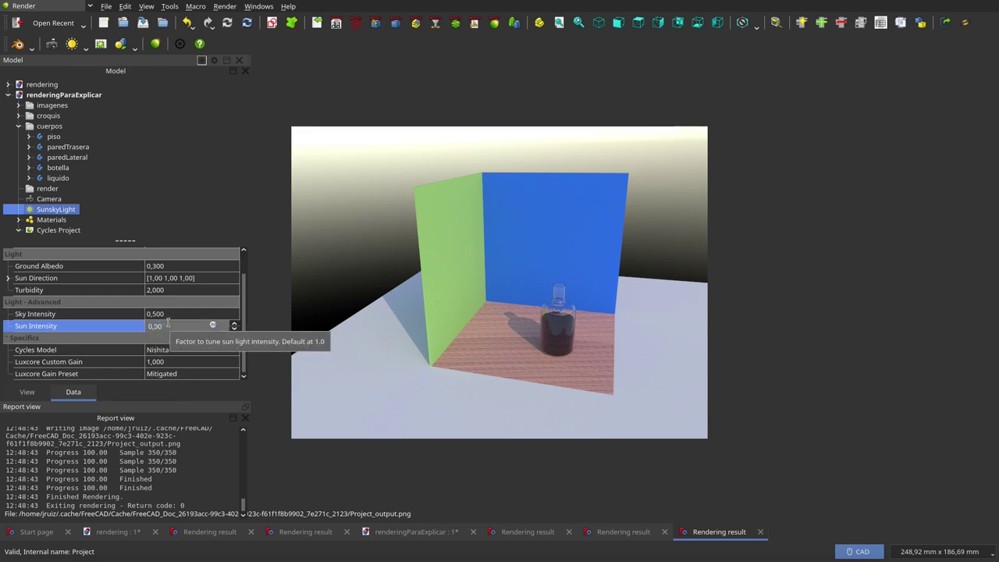
pyautogui.write('00')
pyautogui.click(68, 231)
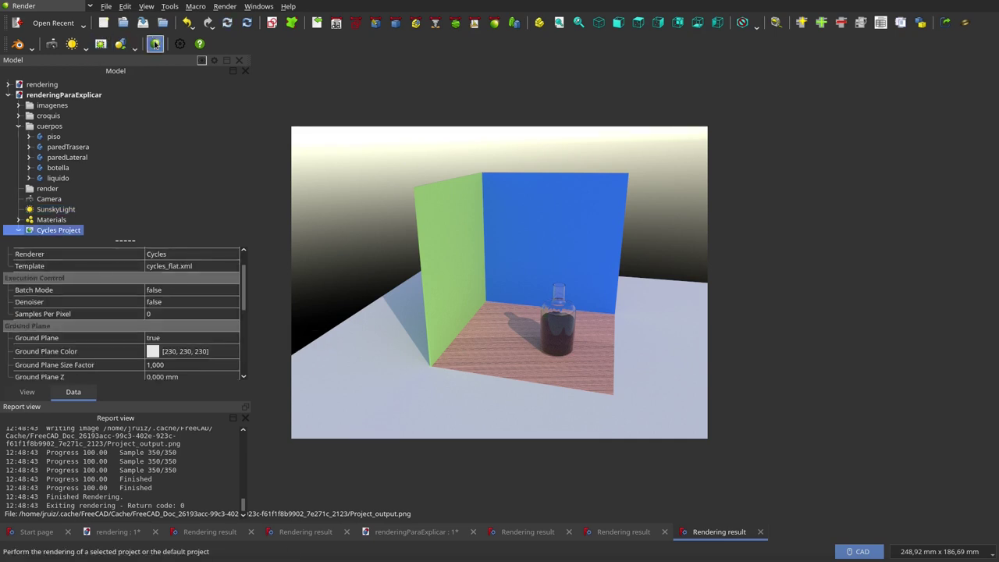
pyautogui.click(156, 44)
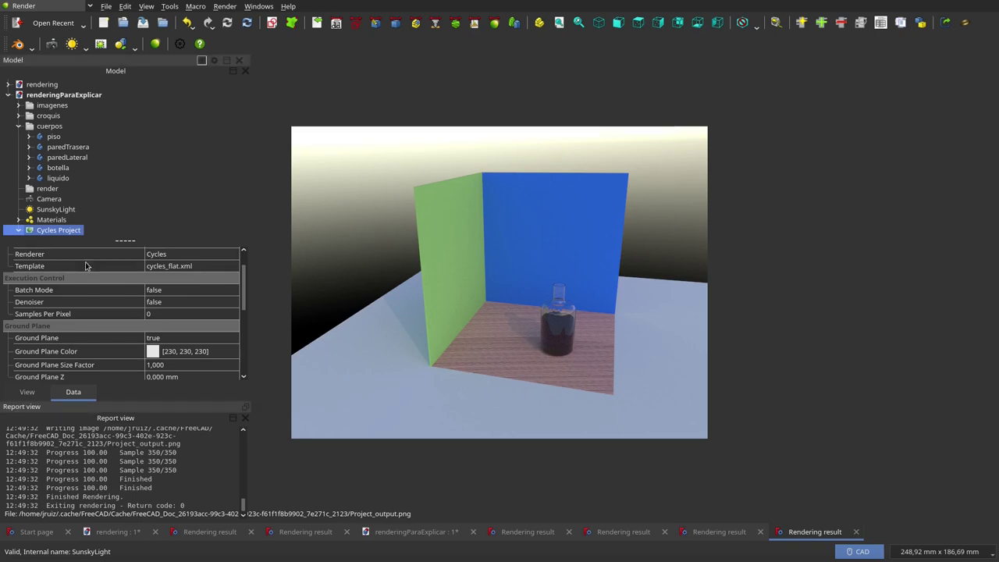
# Step: Set the SunskyLight's Sky Intensity to 0,100 and re-render the bottle scene
pyautogui.click(62, 211)
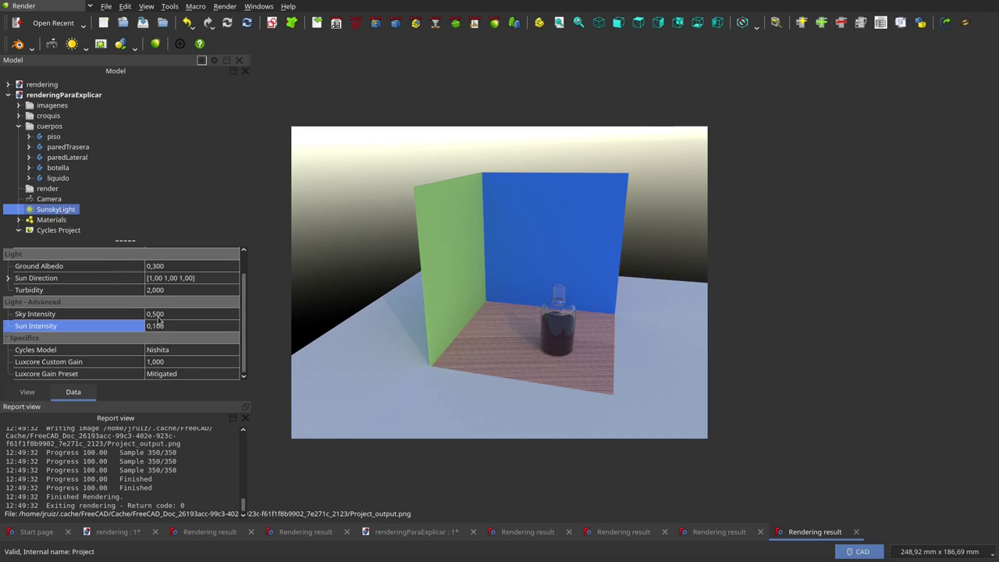
pyautogui.click(158, 314)
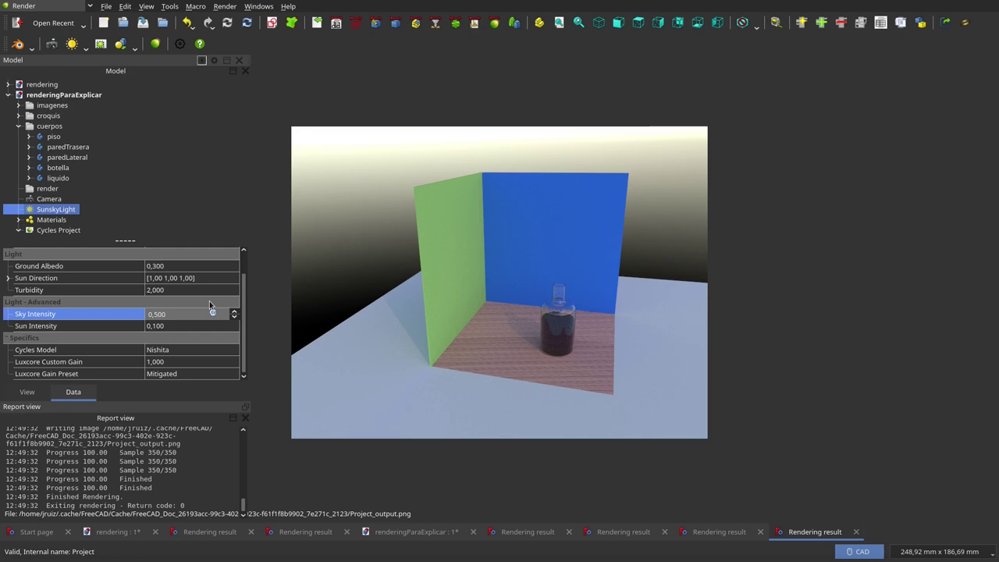
pyautogui.write('0,100')
pyautogui.click(63, 230)
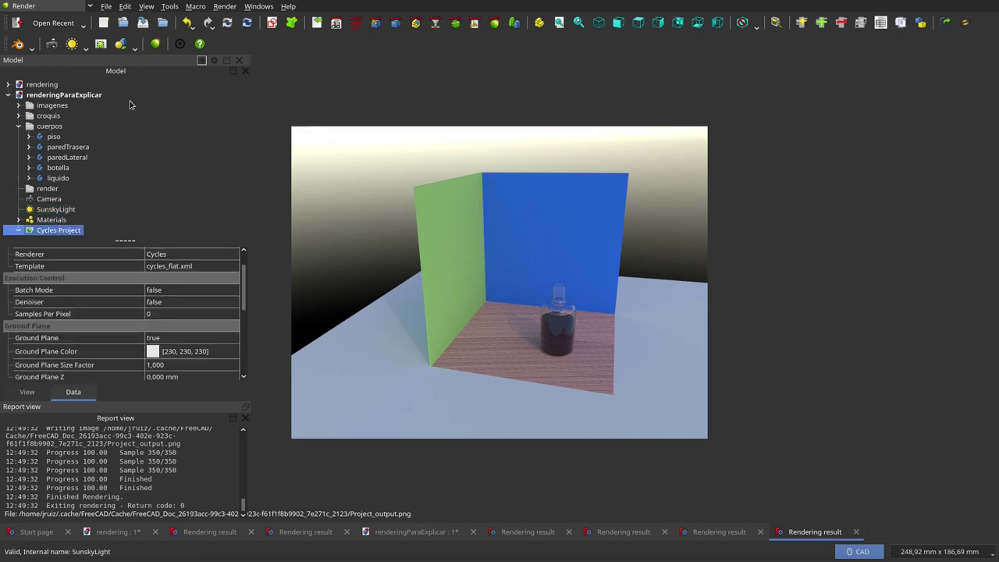
pyautogui.click(156, 44)
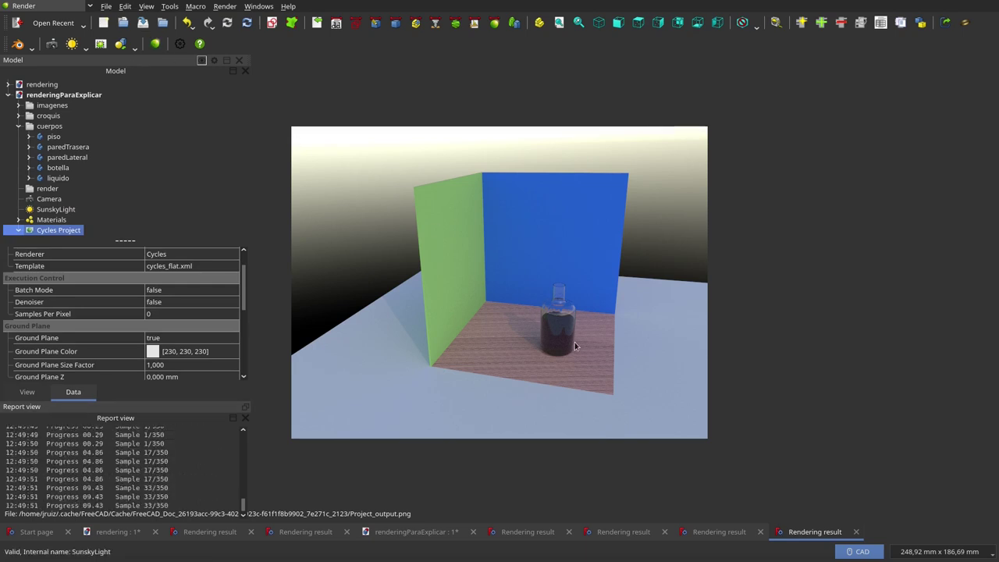
pyautogui.rightClick(605, 139)
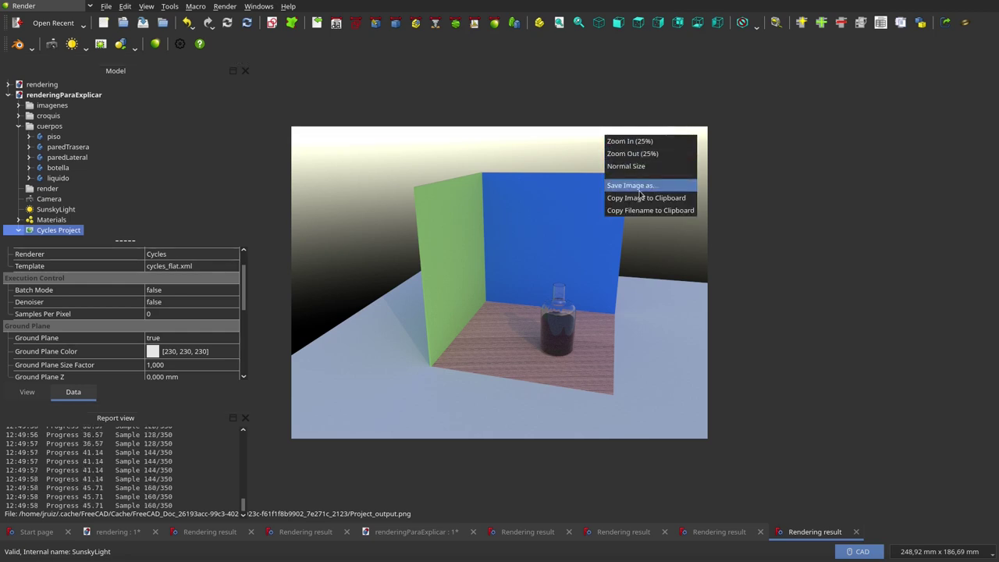
pyautogui.click(581, 361)
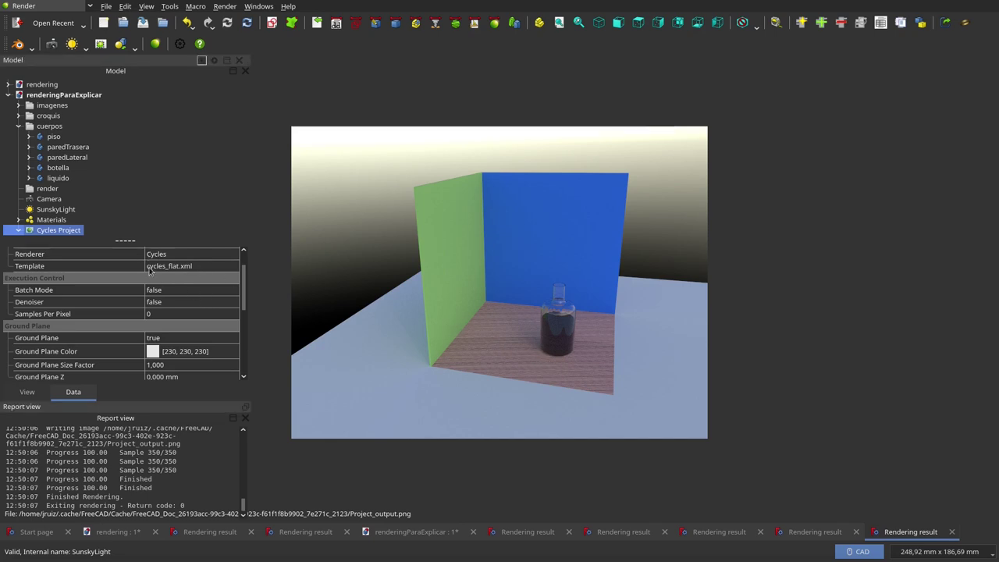
# Step: Change the SunskyLight's Sun Intensity to 0,500 and start a new Cycles render
pyautogui.click(54, 212)
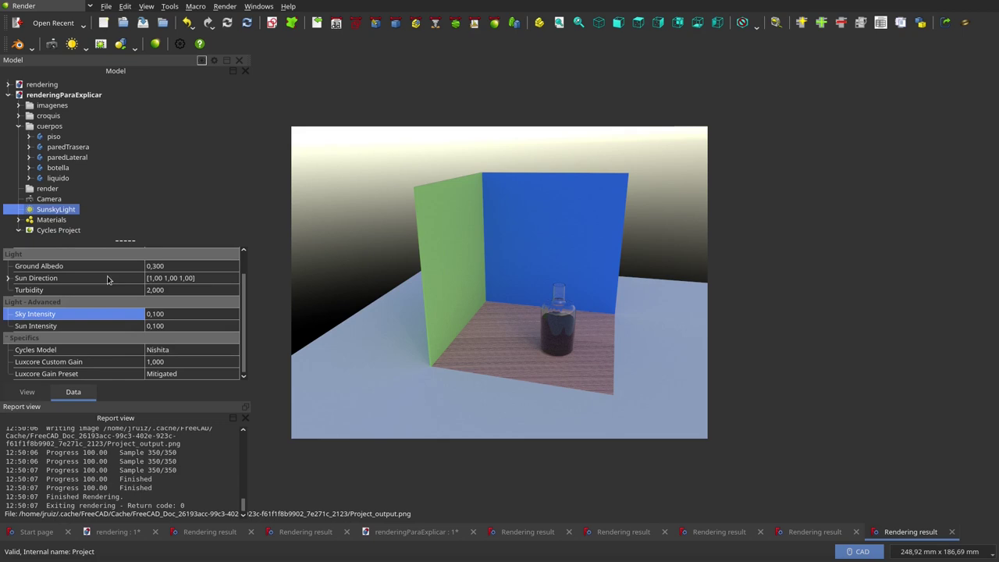
pyautogui.click(156, 328)
pyautogui.write('0,500')
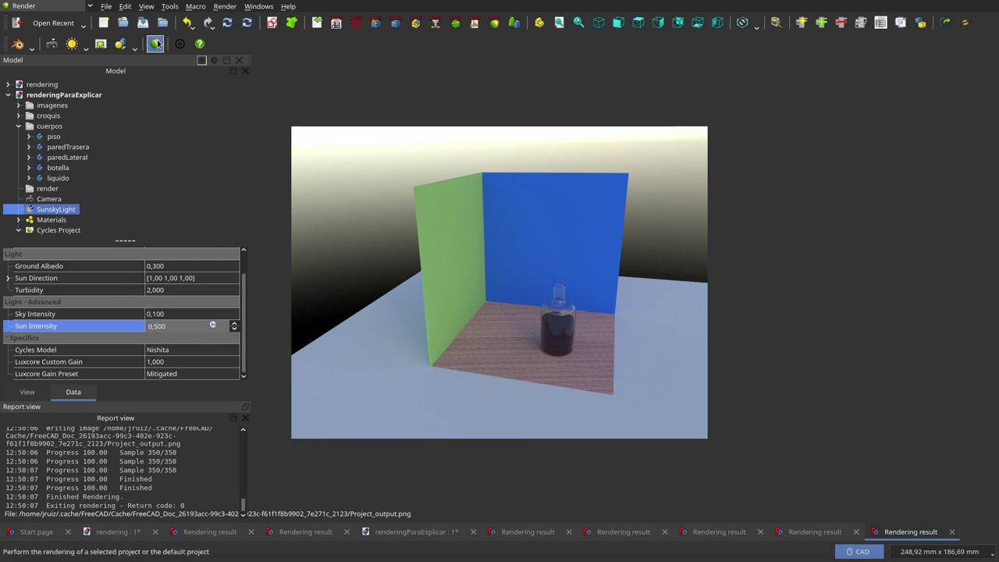
pyautogui.click(59, 229)
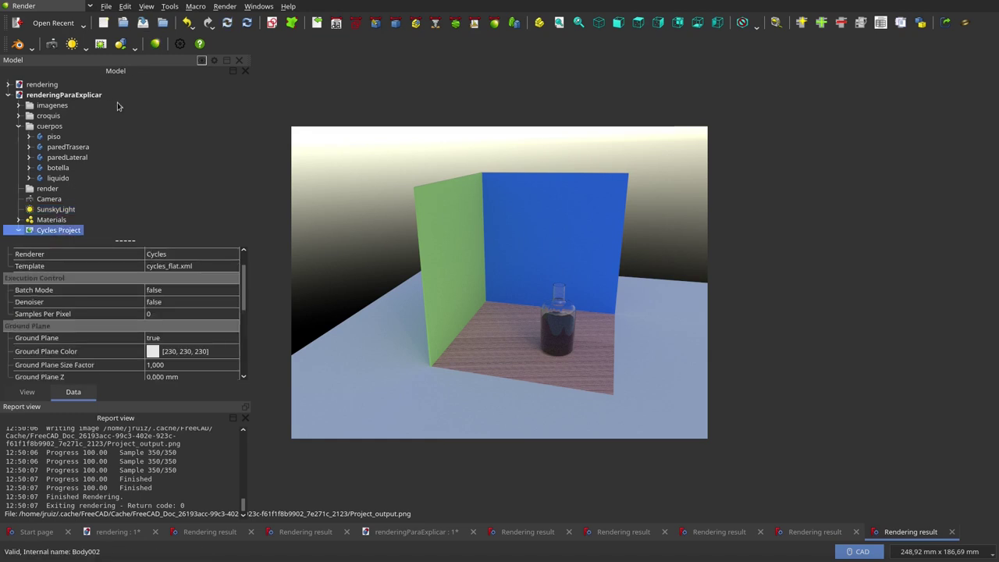
pyautogui.click(158, 48)
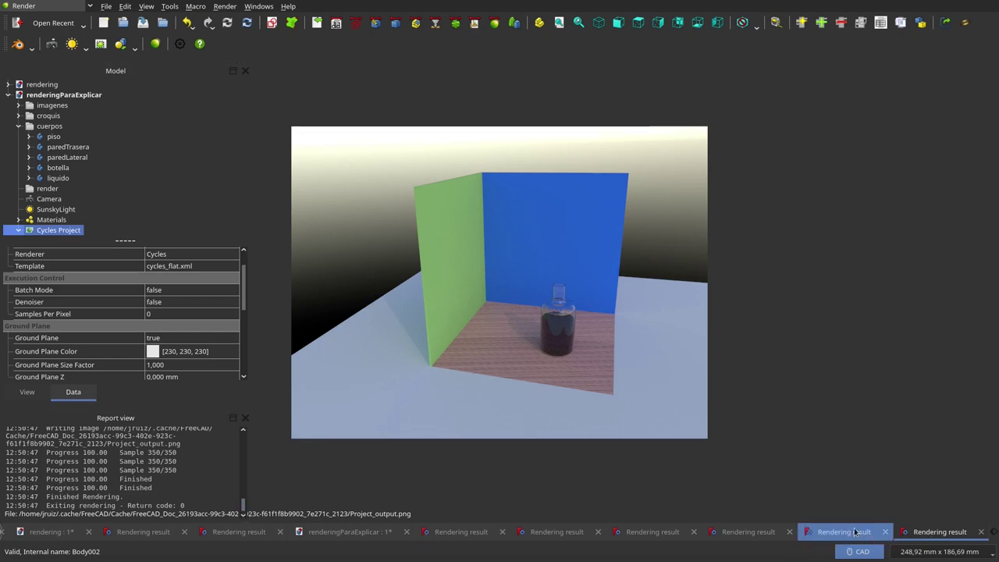
# Step: Compare the newest render with the previous one, zoom it in, and reselect SunskyLight
pyautogui.click(855, 531)
pyautogui.click(917, 532)
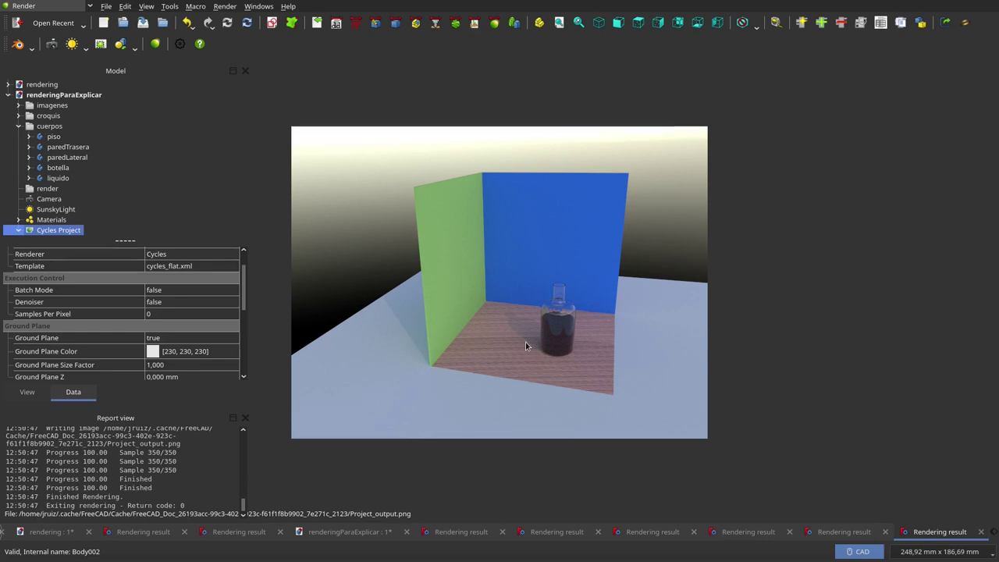
pyautogui.rightClick(631, 139)
pyautogui.click(637, 143)
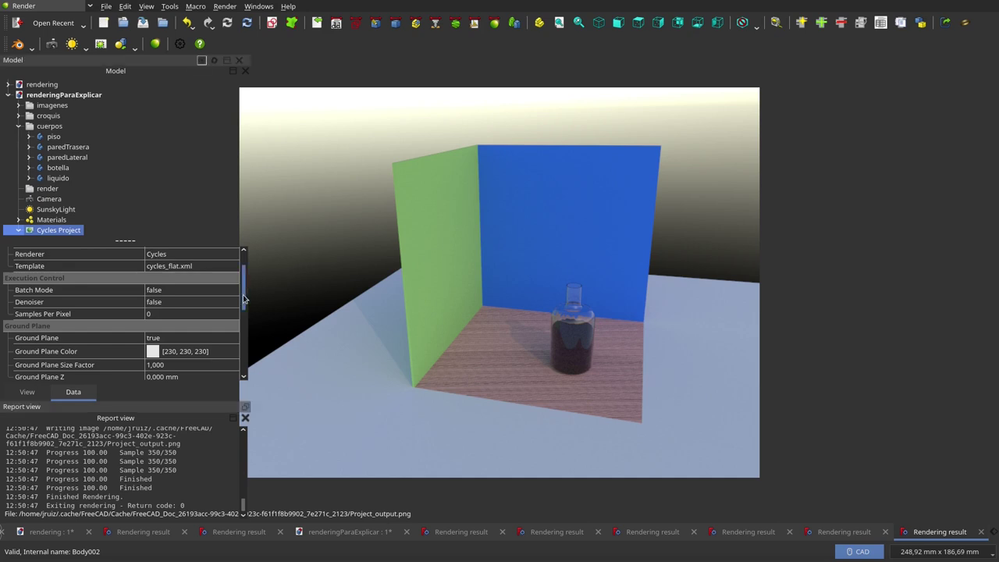
pyautogui.scroll(1, 245, 275)
pyautogui.press('Up')
pyautogui.press('Up')
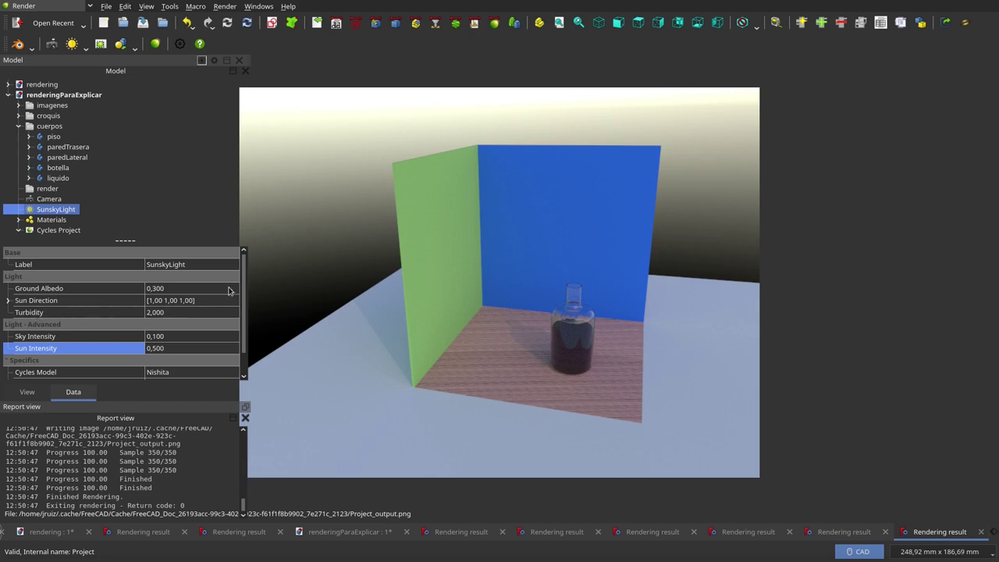
# Step: Set the SunskyLight's Cycles Model to Hosek-Wilkie and render the scene
pyautogui.moveTo(242, 289); pyautogui.dragTo(250, 327)
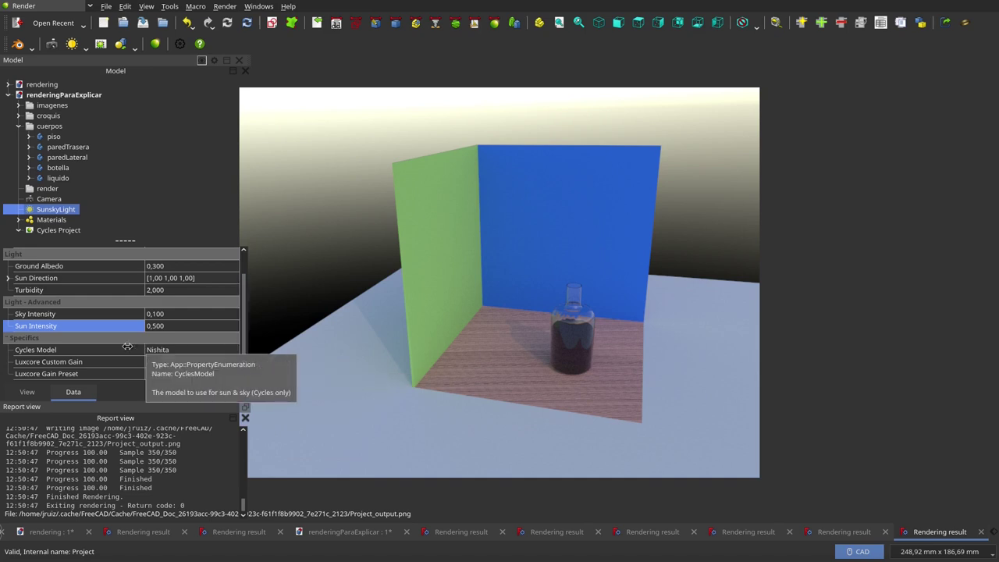
pyautogui.click(152, 351)
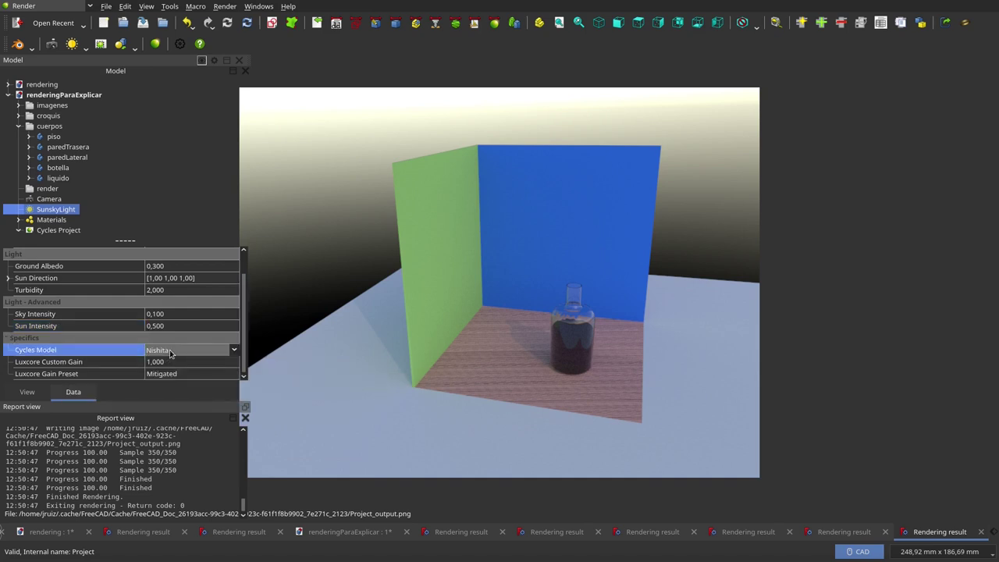
pyautogui.click(167, 350)
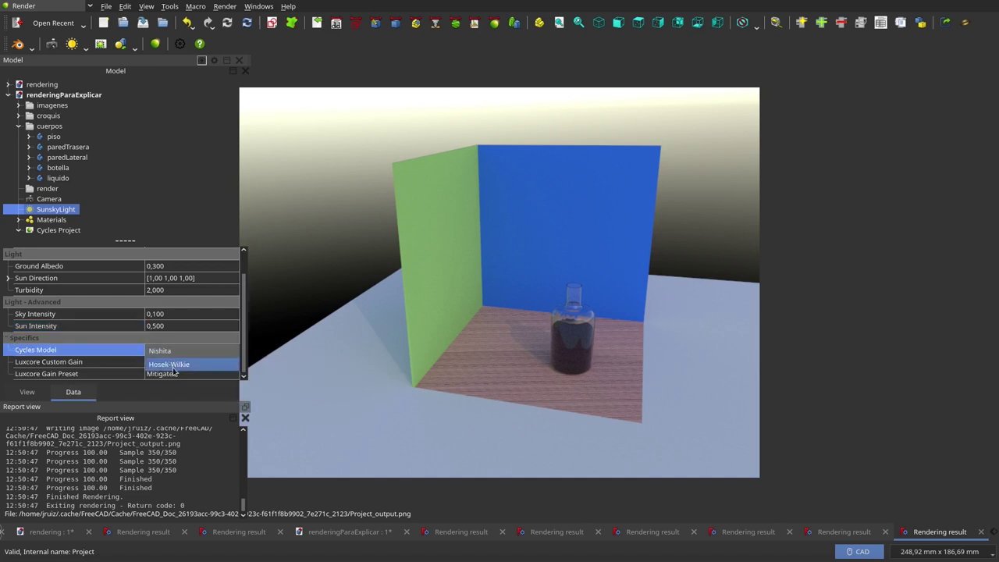
pyautogui.click(174, 364)
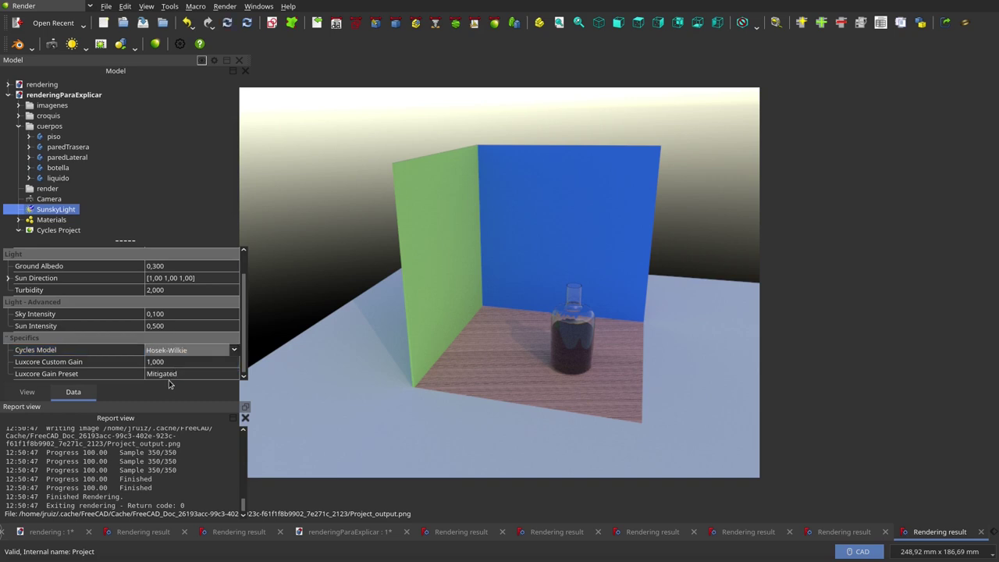
pyautogui.click(53, 232)
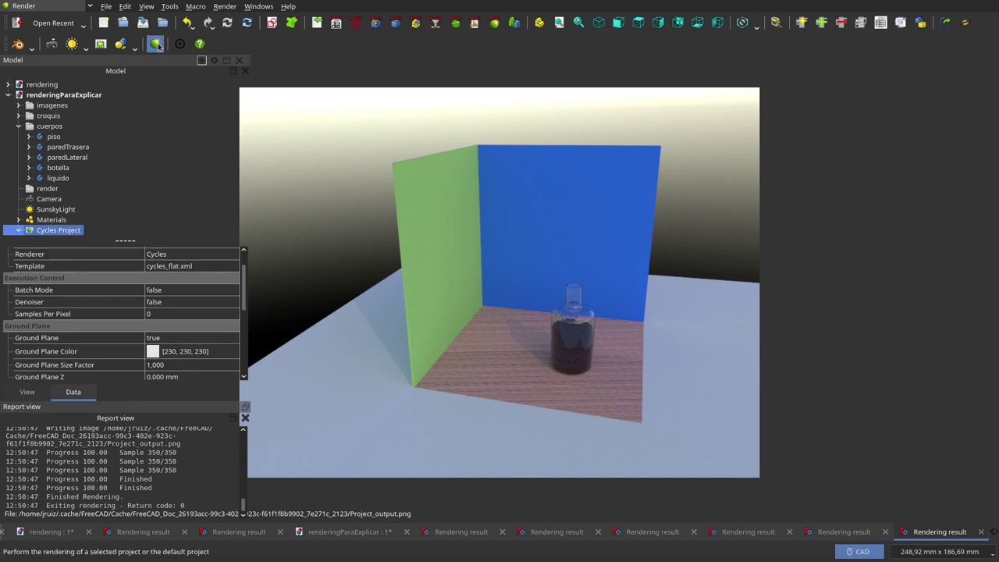
pyautogui.click(156, 44)
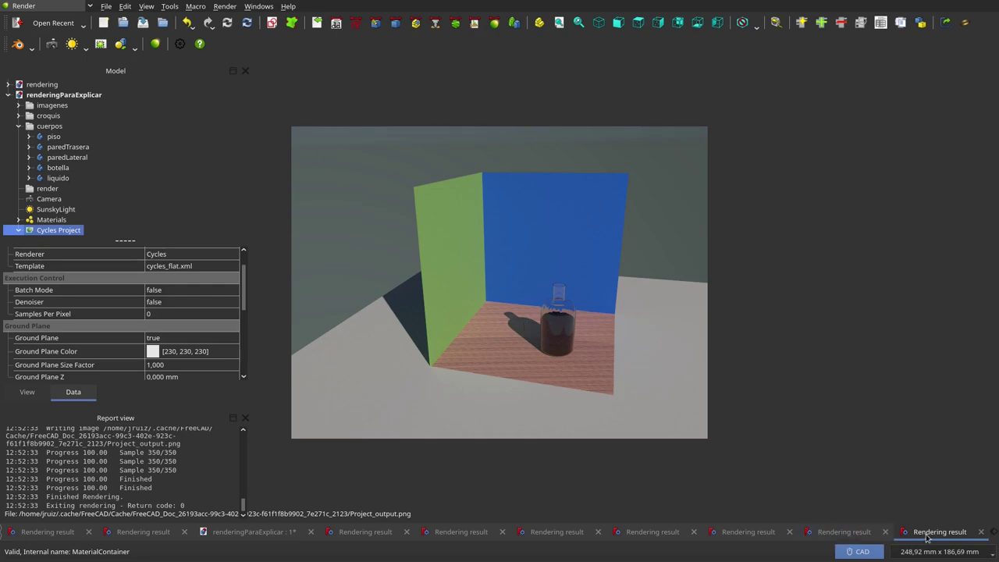
# Step: After comparing with the previous render, set SunskyLight Turbidity to 32 and re-render
pyautogui.click(858, 534)
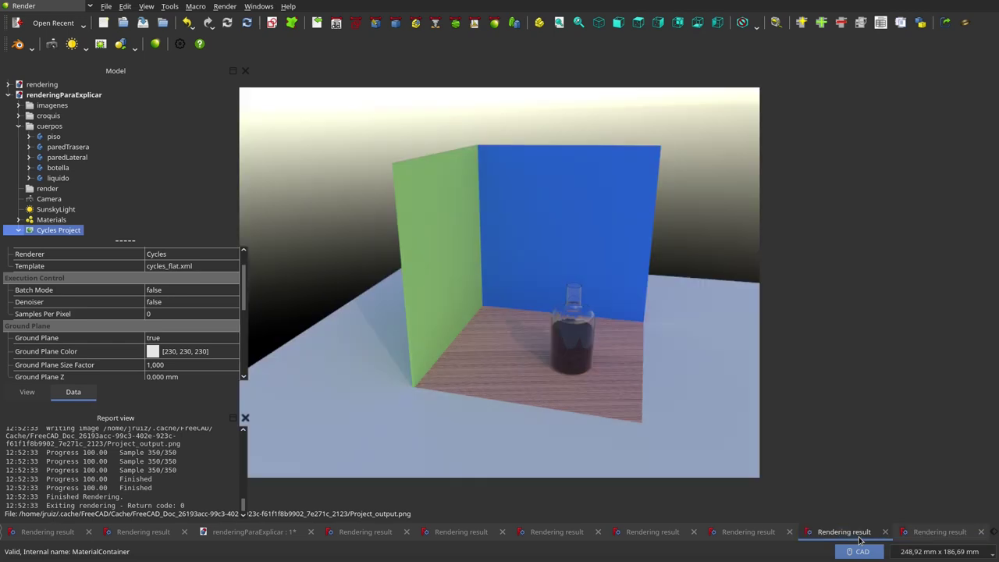
pyautogui.click(919, 535)
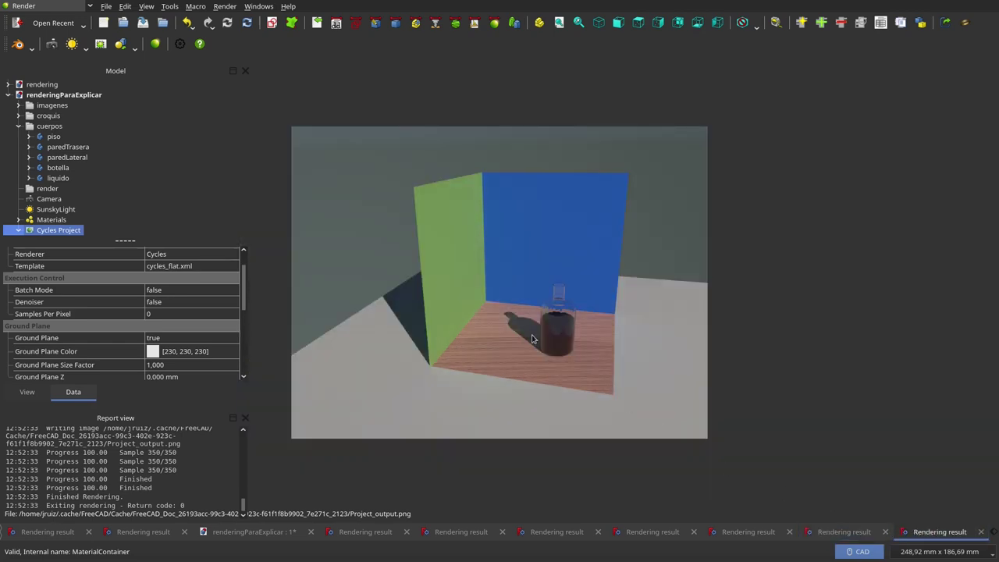
pyautogui.moveTo(64, 195)
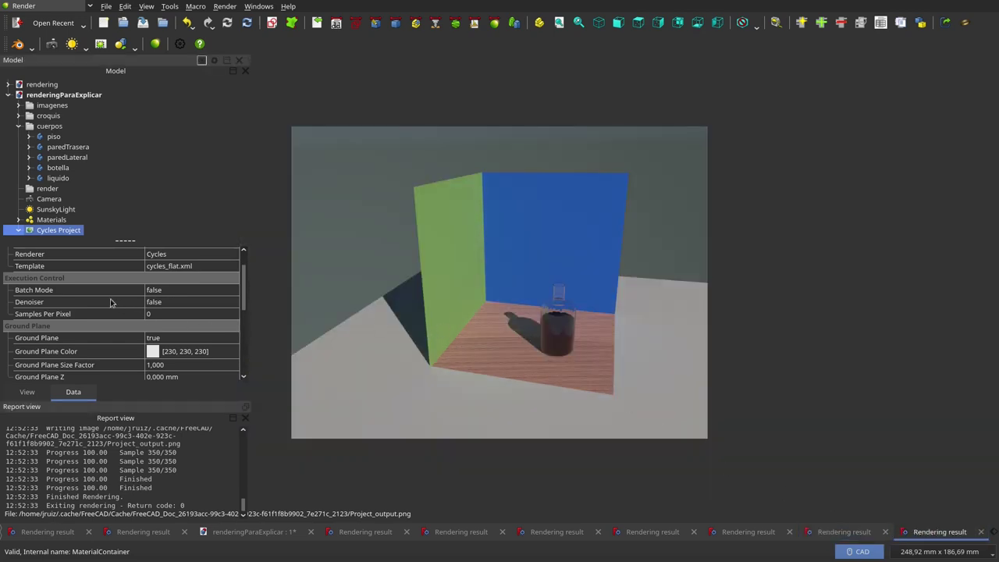
pyautogui.click(60, 211)
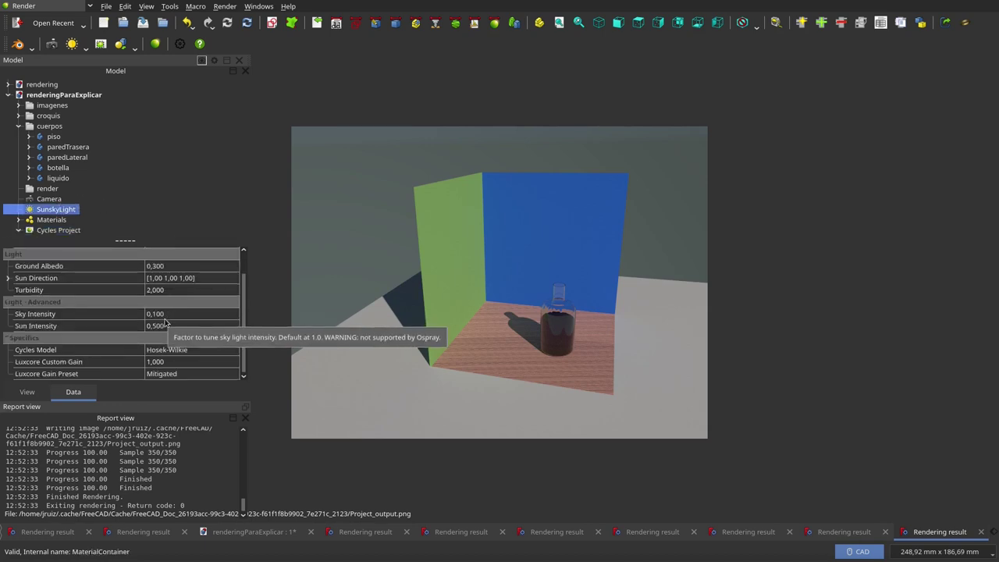
pyautogui.click(157, 290)
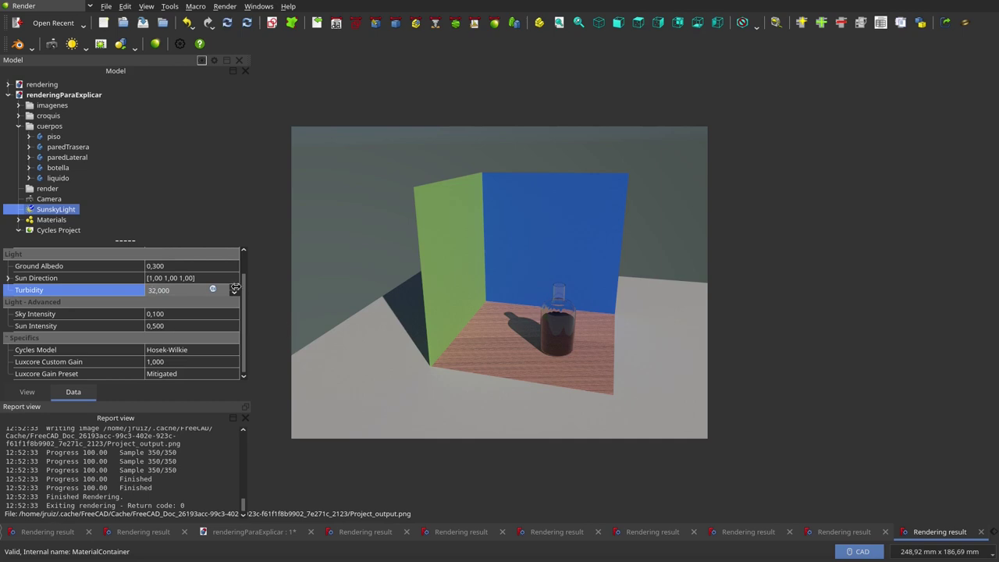
pyautogui.click(69, 232)
pyautogui.click(156, 43)
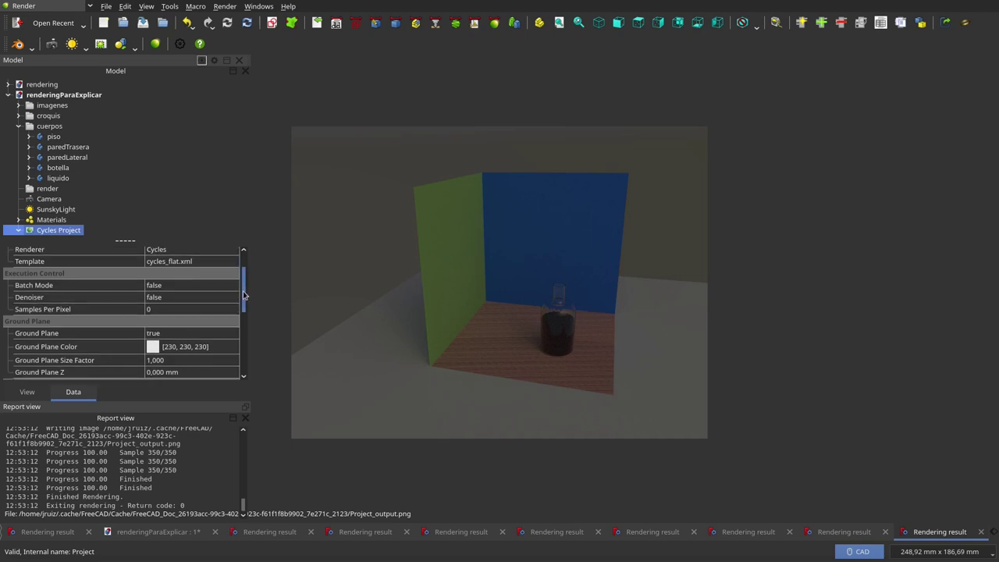
# Step: Raise the SunskyLight's Sun Intensity above its previous 0.5
pyautogui.scroll(-2, 244, 292)
pyautogui.scroll(3, 244, 292)
pyautogui.click(43, 210)
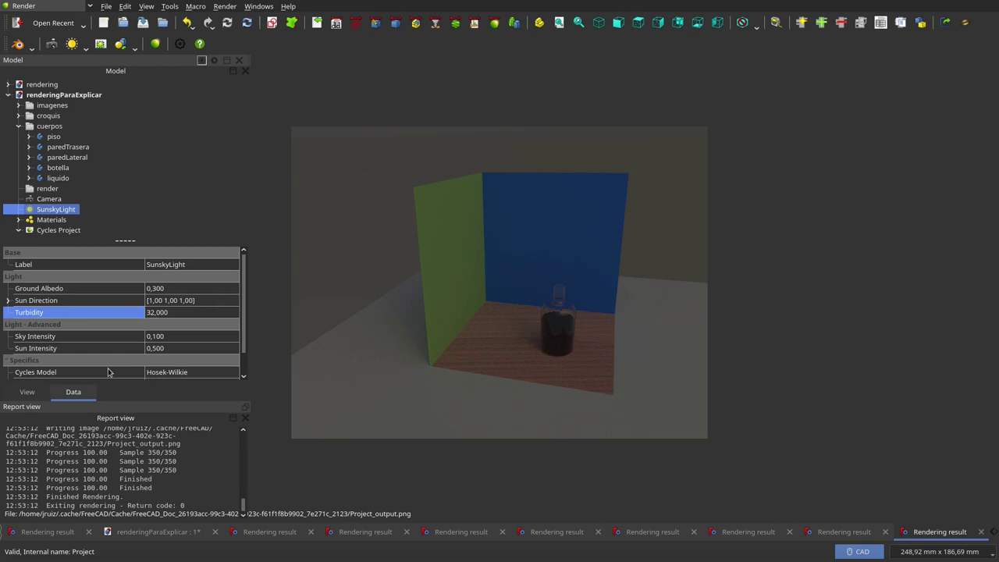
pyautogui.click(154, 349)
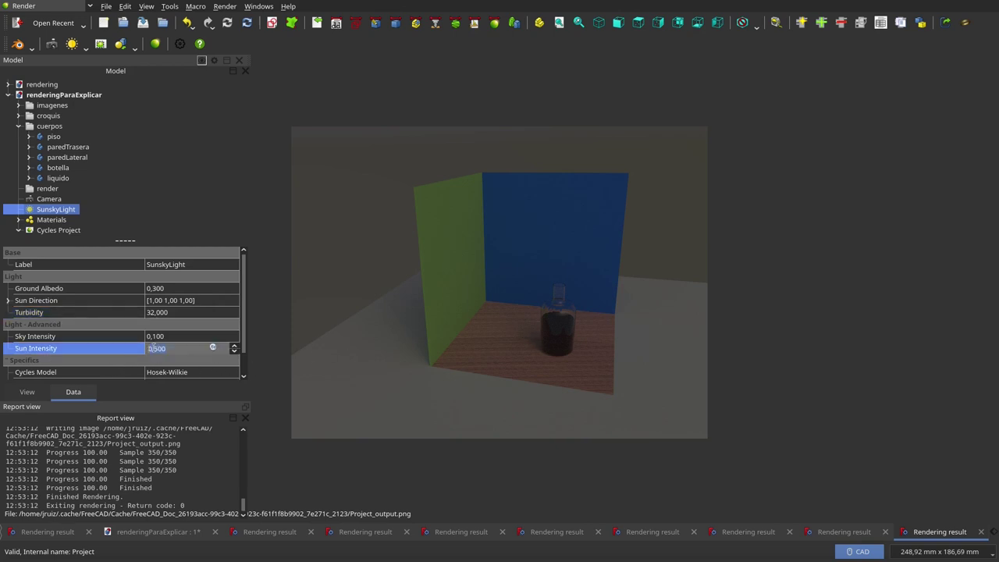
# Step: Render the scene again with the Cycles Project
pyautogui.scroll(1, 158, 351)
pyautogui.click(52, 230)
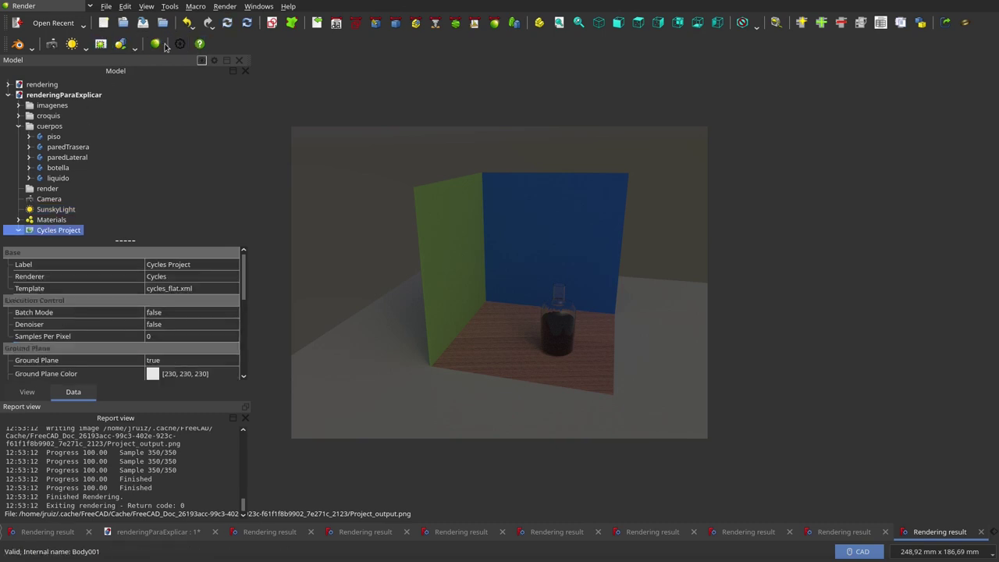
pyautogui.click(155, 44)
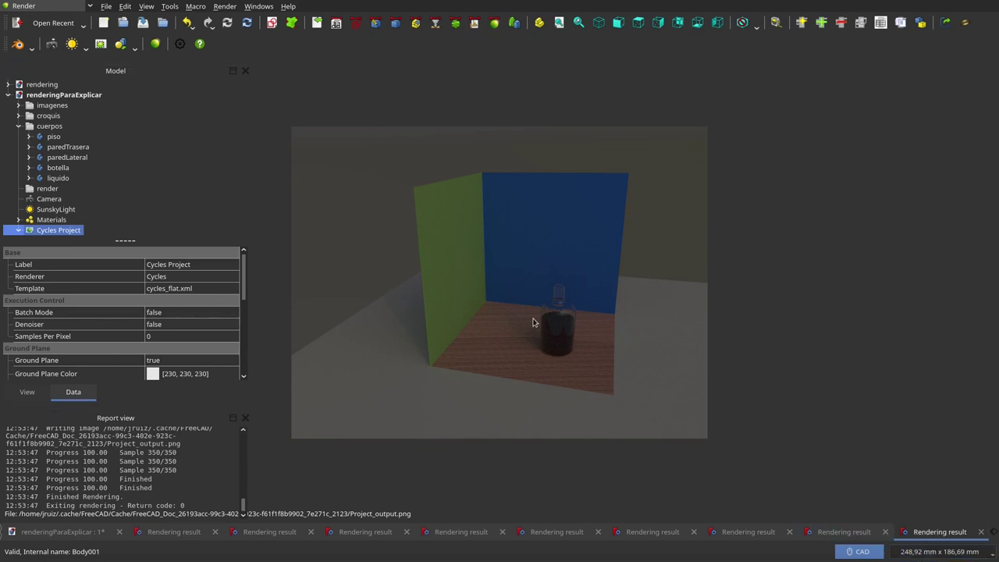
pyautogui.moveTo(58, 231)
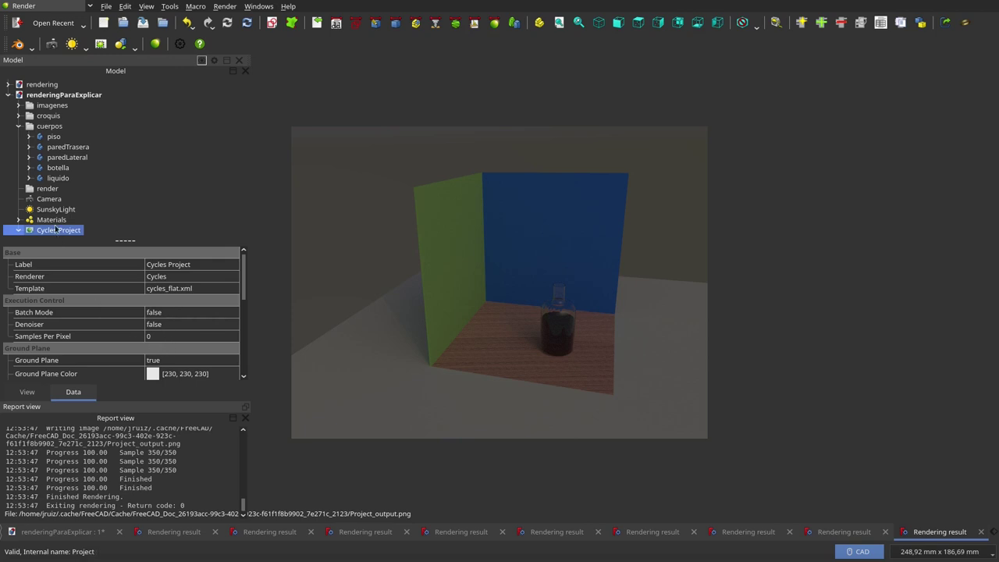
# Step: Set the SunskyLight Sun Intensity to 5 and re-render the Cycles Project
pyautogui.click(56, 221)
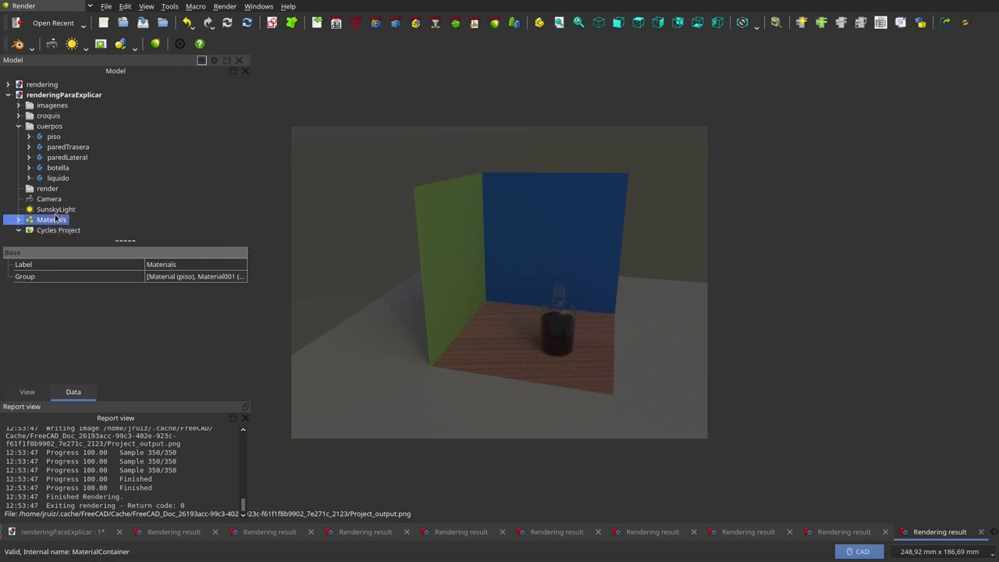
pyautogui.click(55, 209)
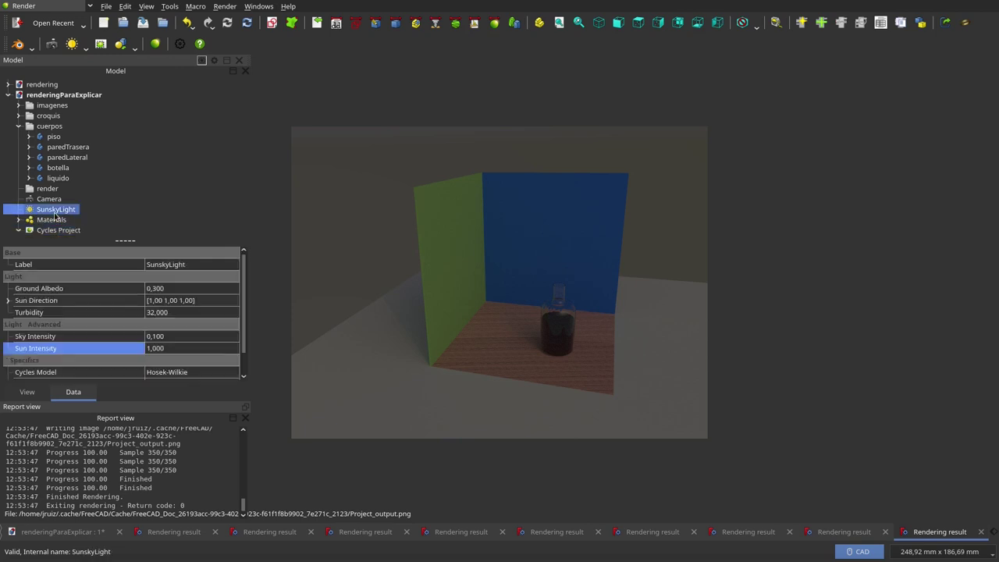
pyautogui.click(154, 351)
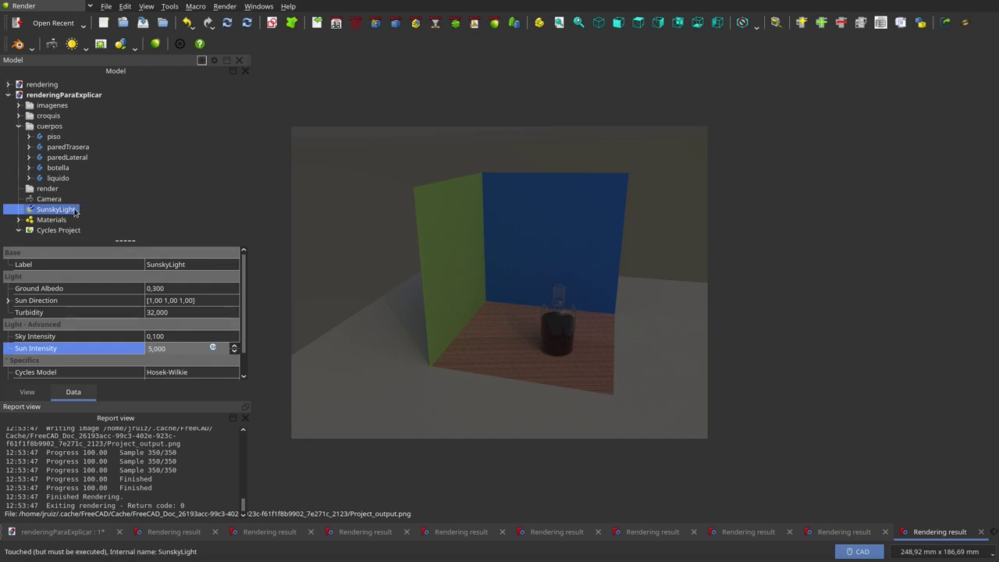
pyautogui.click(72, 230)
pyautogui.click(156, 44)
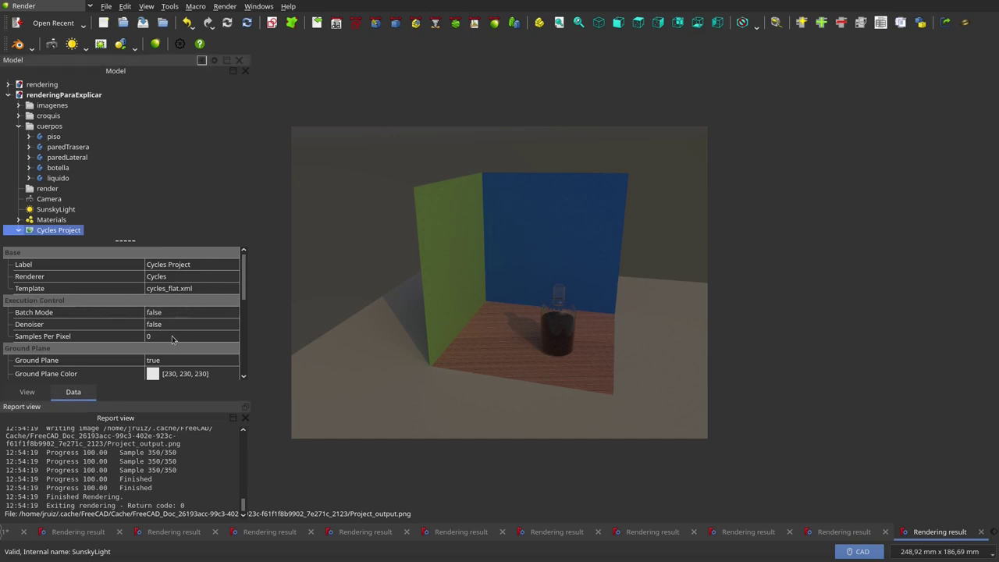
pyautogui.click(56, 210)
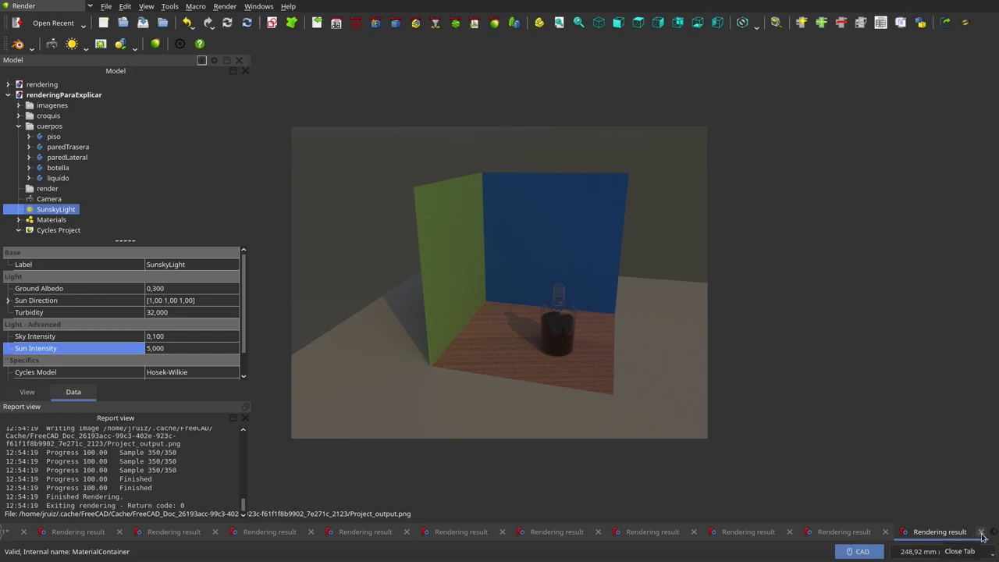
# Step: Close nine old Rendering result tabs, leaving the bright render with the sharp bottle shadow displayed
pyautogui.click(981, 532)
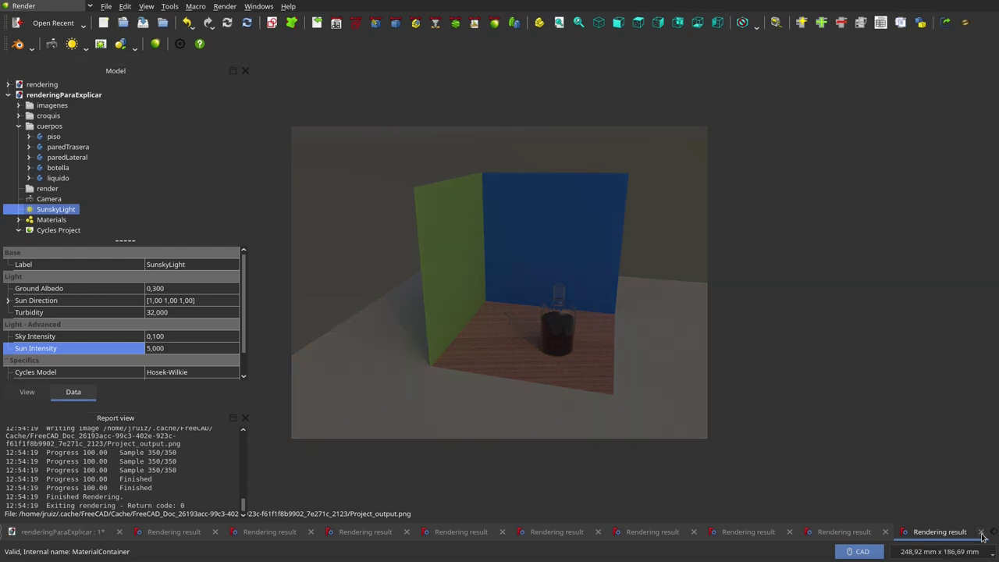
pyautogui.click(981, 533)
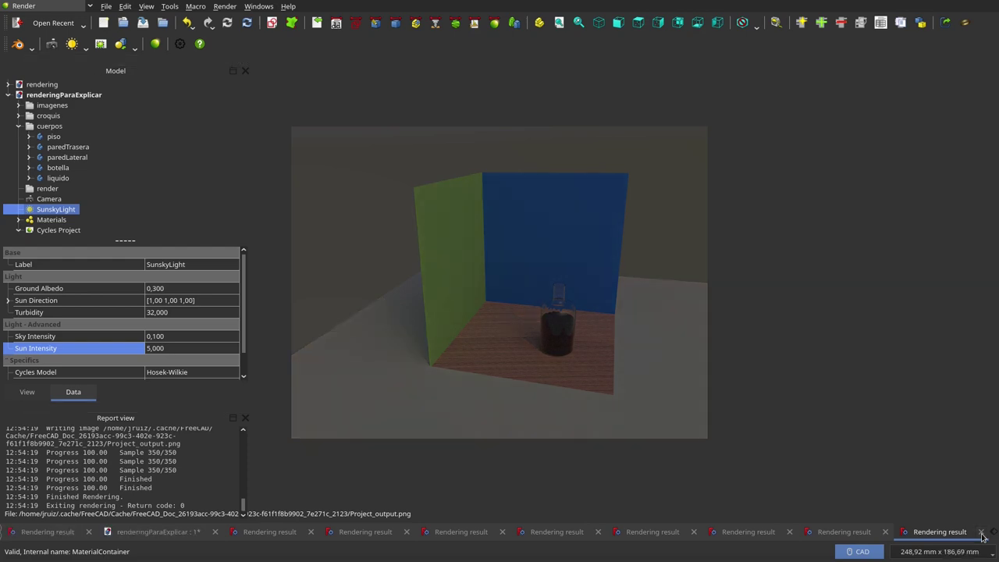
pyautogui.click(982, 532)
pyautogui.click(981, 533)
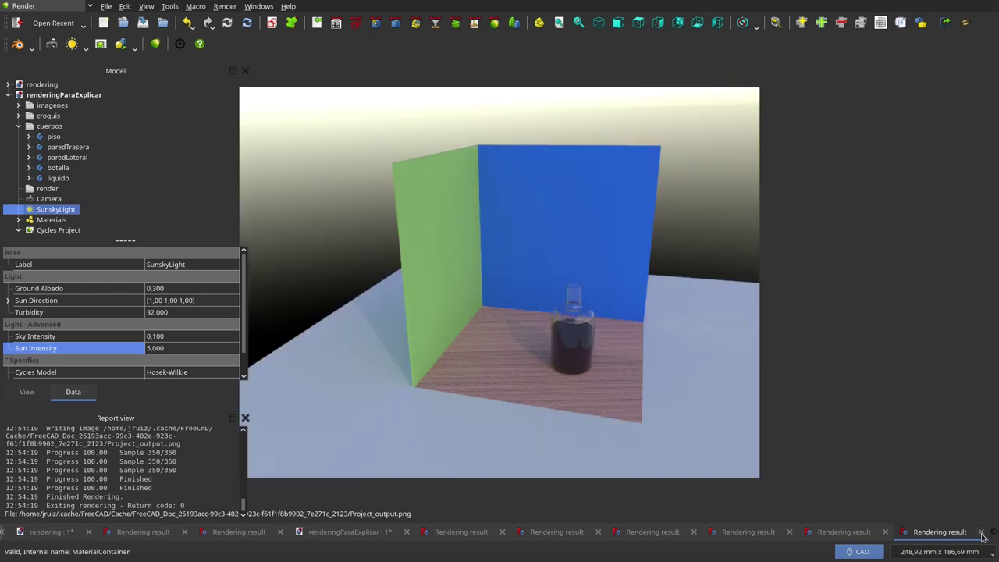
pyautogui.click(981, 532)
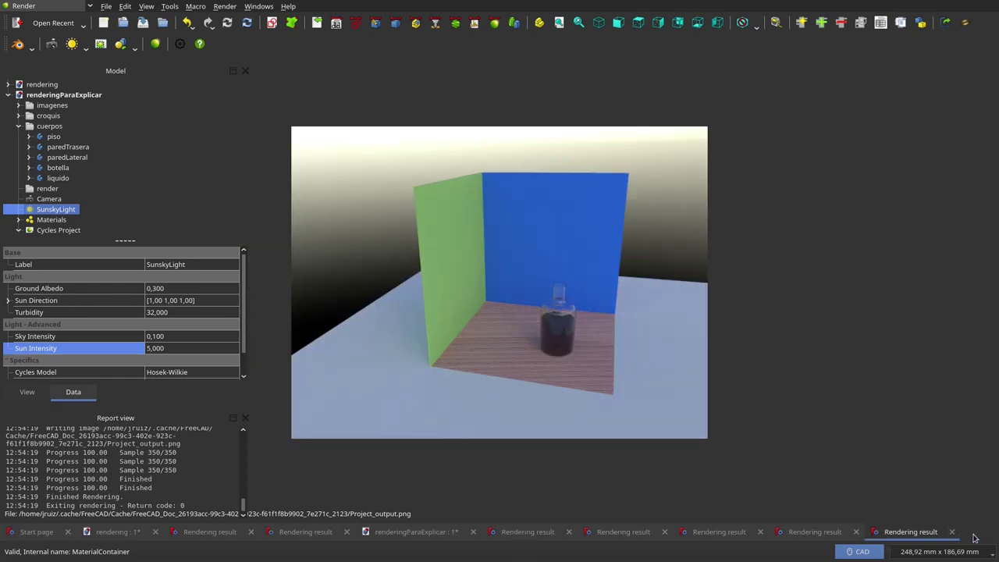
pyautogui.click(953, 537)
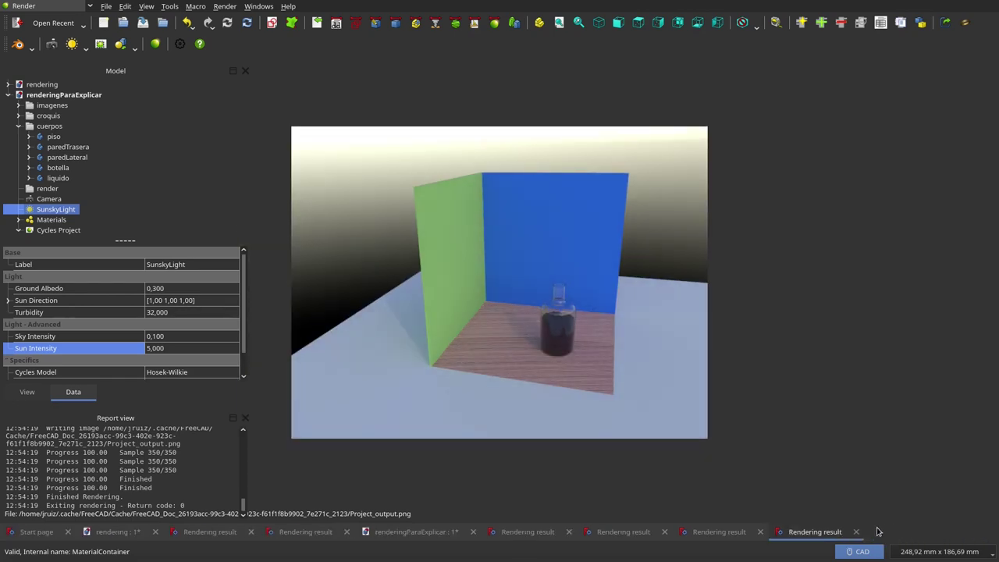
pyautogui.click(856, 531)
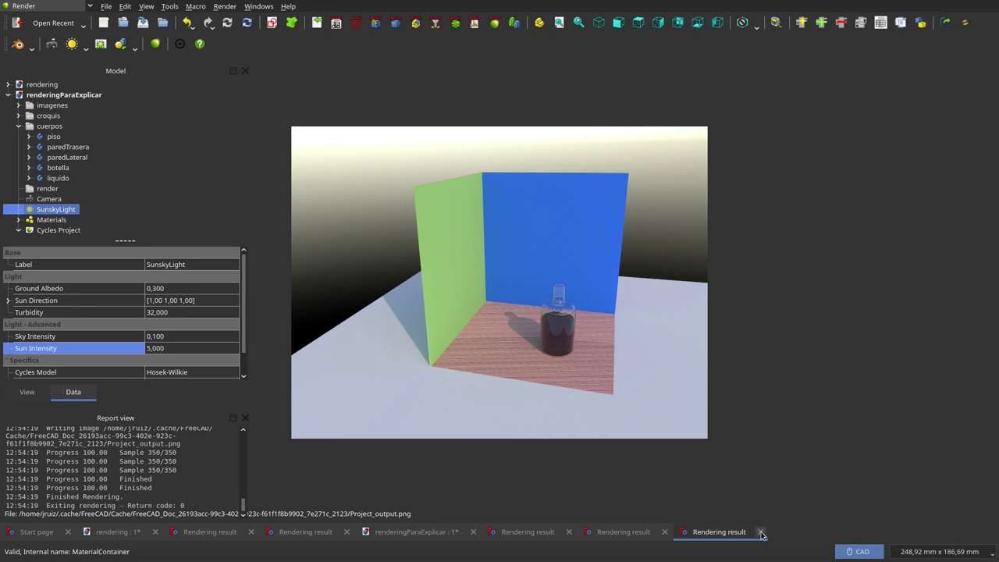
pyautogui.click(761, 532)
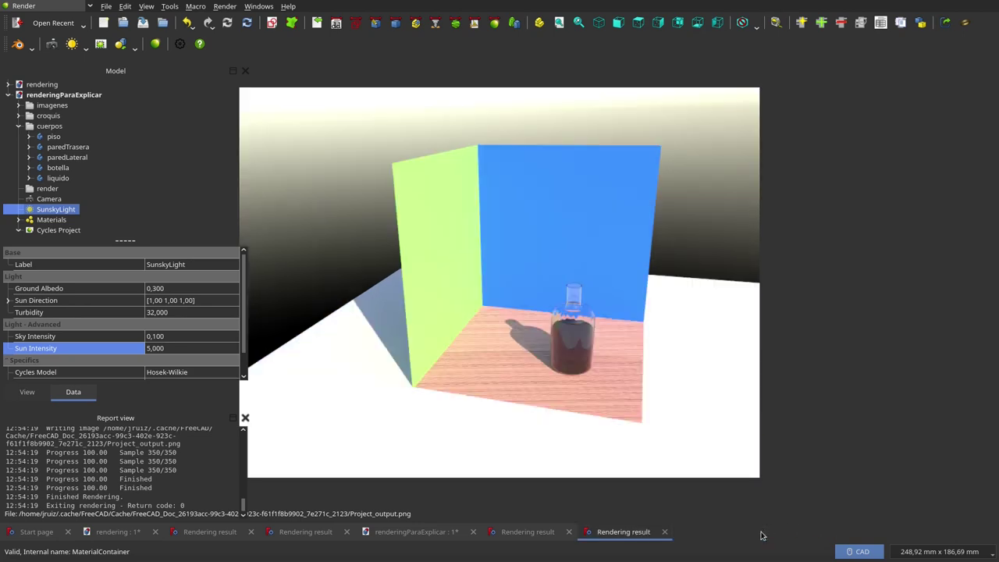
pyautogui.click(664, 533)
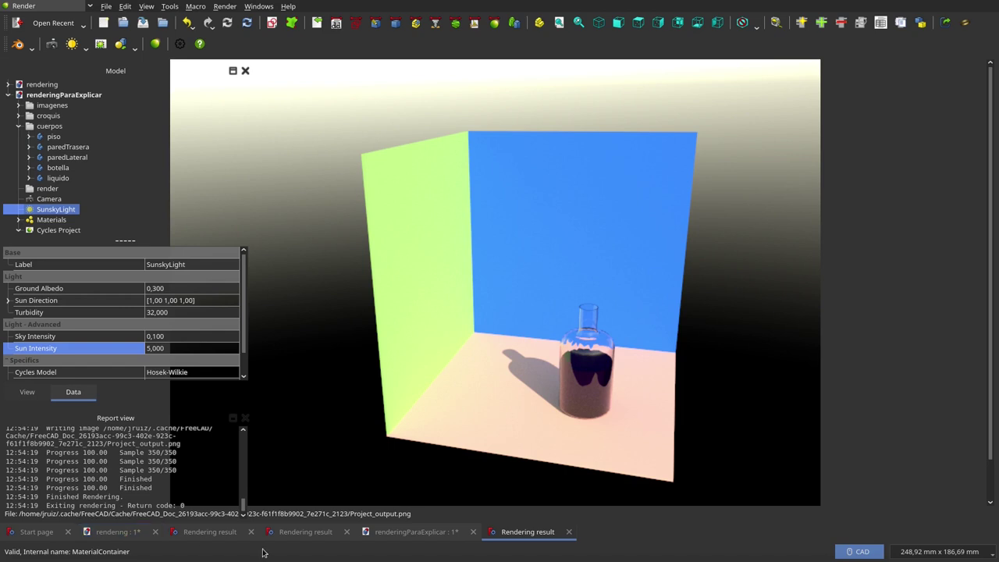
pyautogui.click(434, 537)
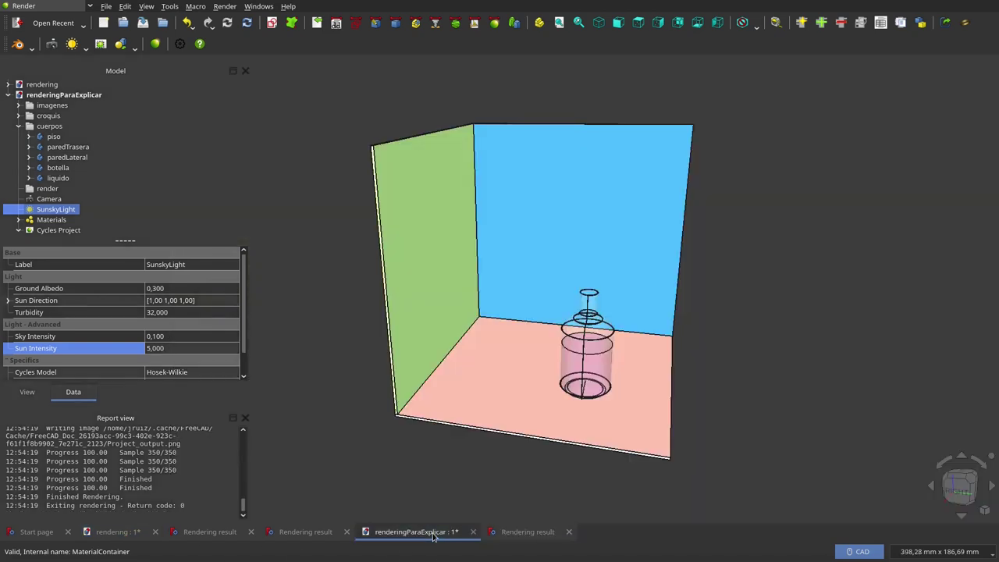
pyautogui.click(541, 543)
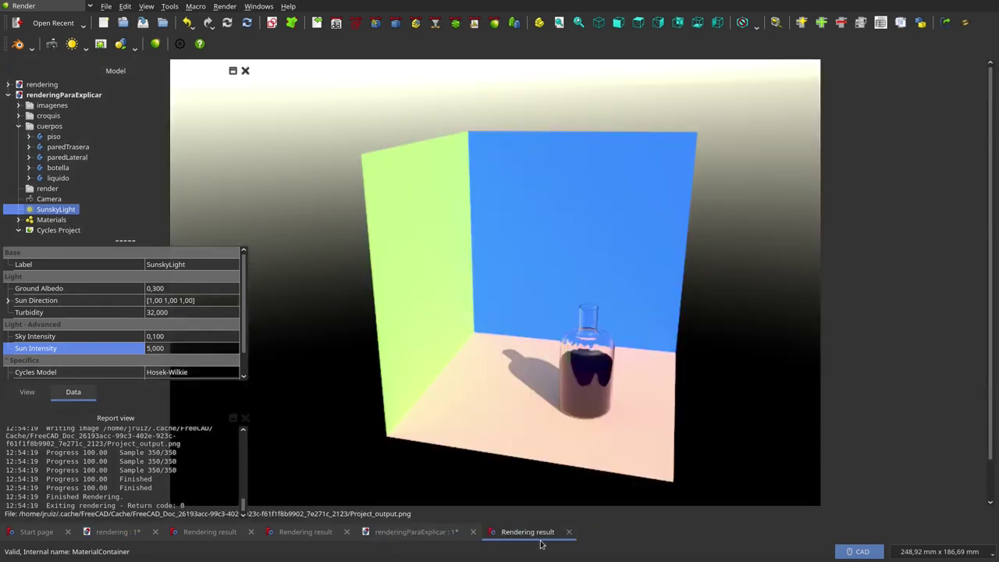